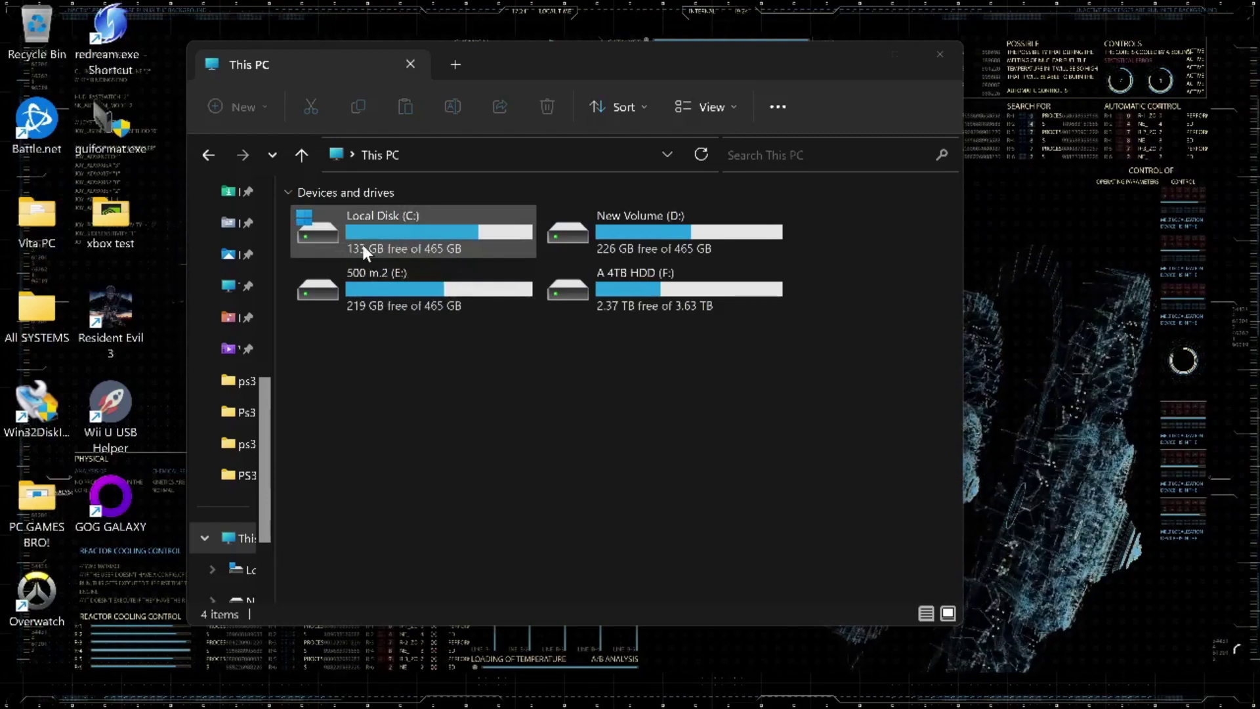
pyautogui.click(304, 226)
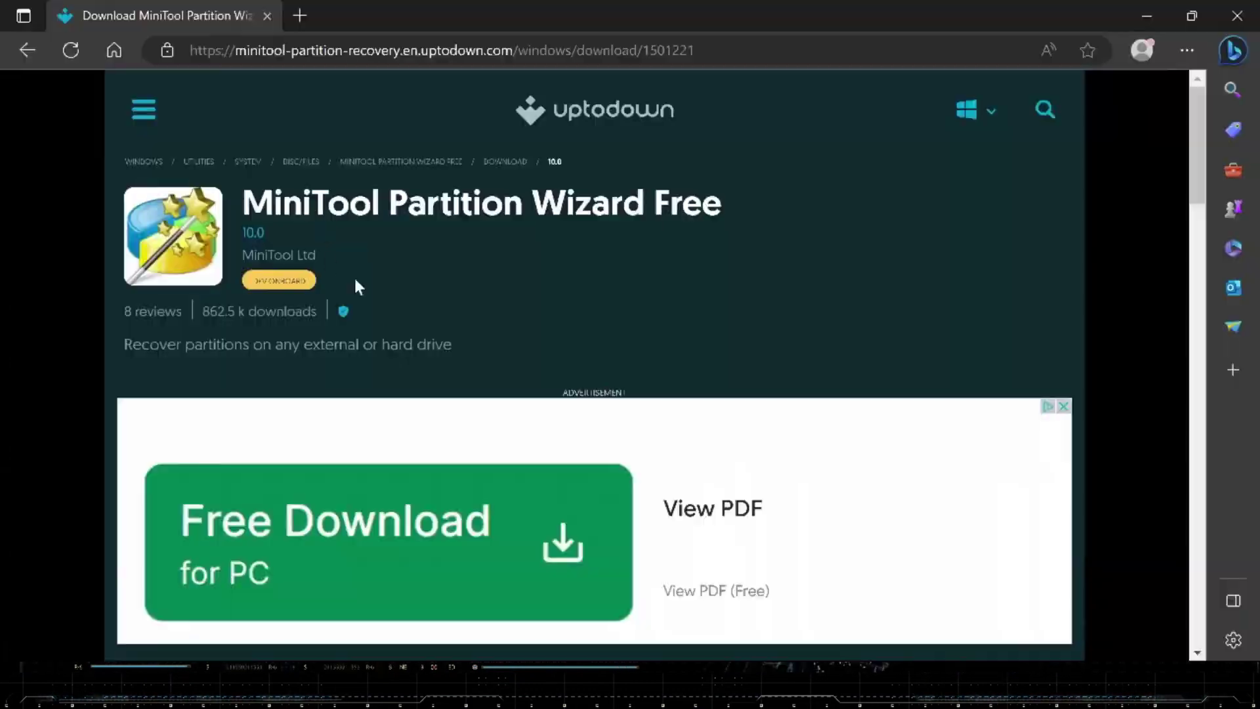
# - Download the MiniTool Partition Wizard Free 10.0 installer from its Uptodown page and open it
pyautogui.scroll(-3, 784, 403)
pyautogui.scroll(3, 328, 302)
pyautogui.scroll(-4, 476, 262)
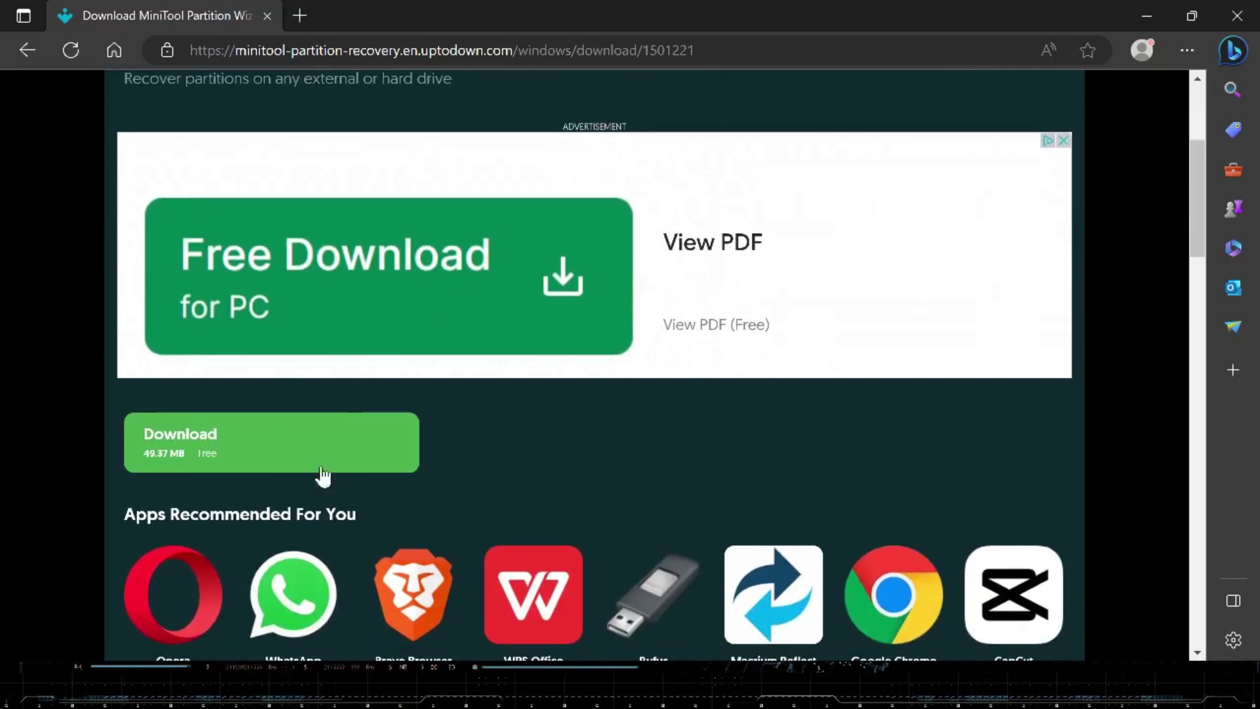
pyautogui.click(251, 448)
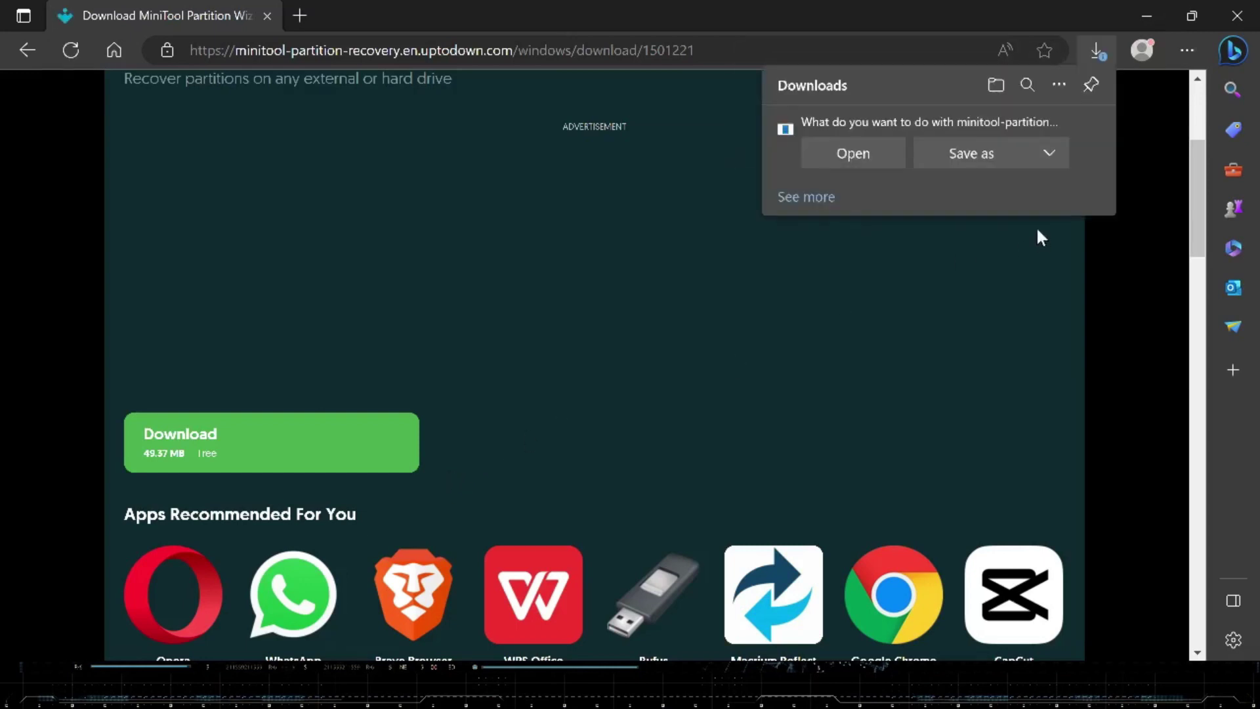
pyautogui.click(1053, 157)
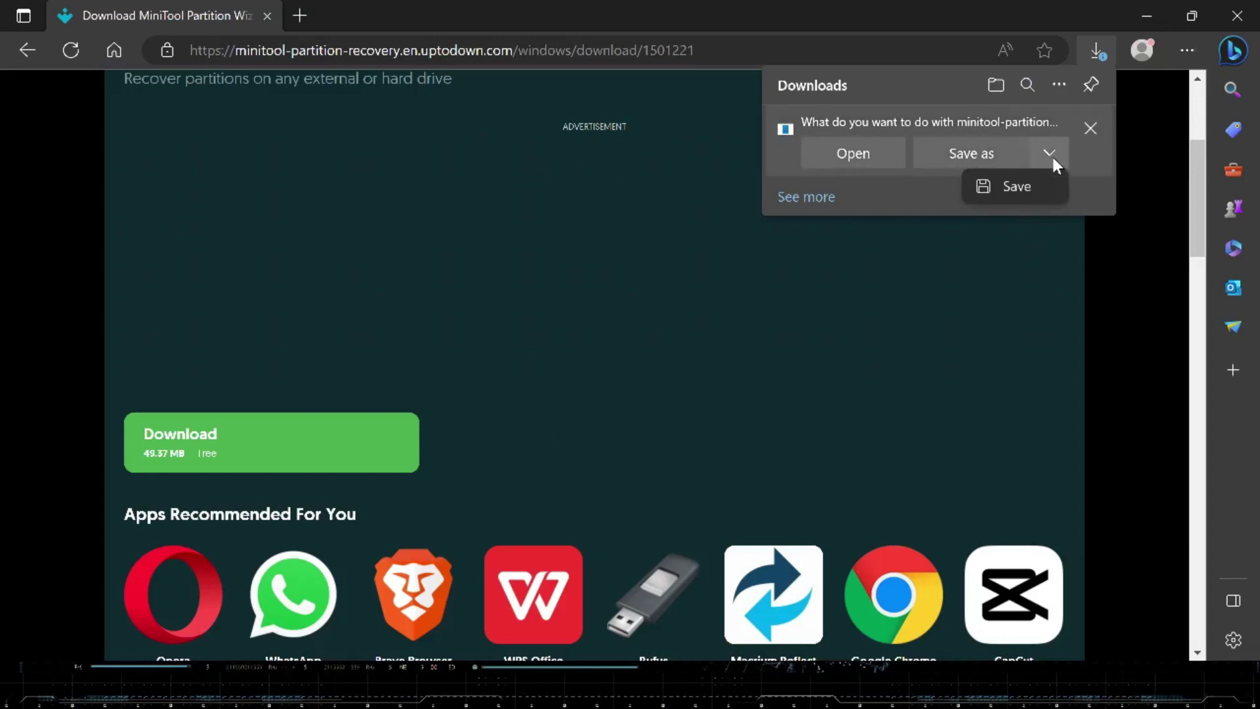
pyautogui.click(853, 154)
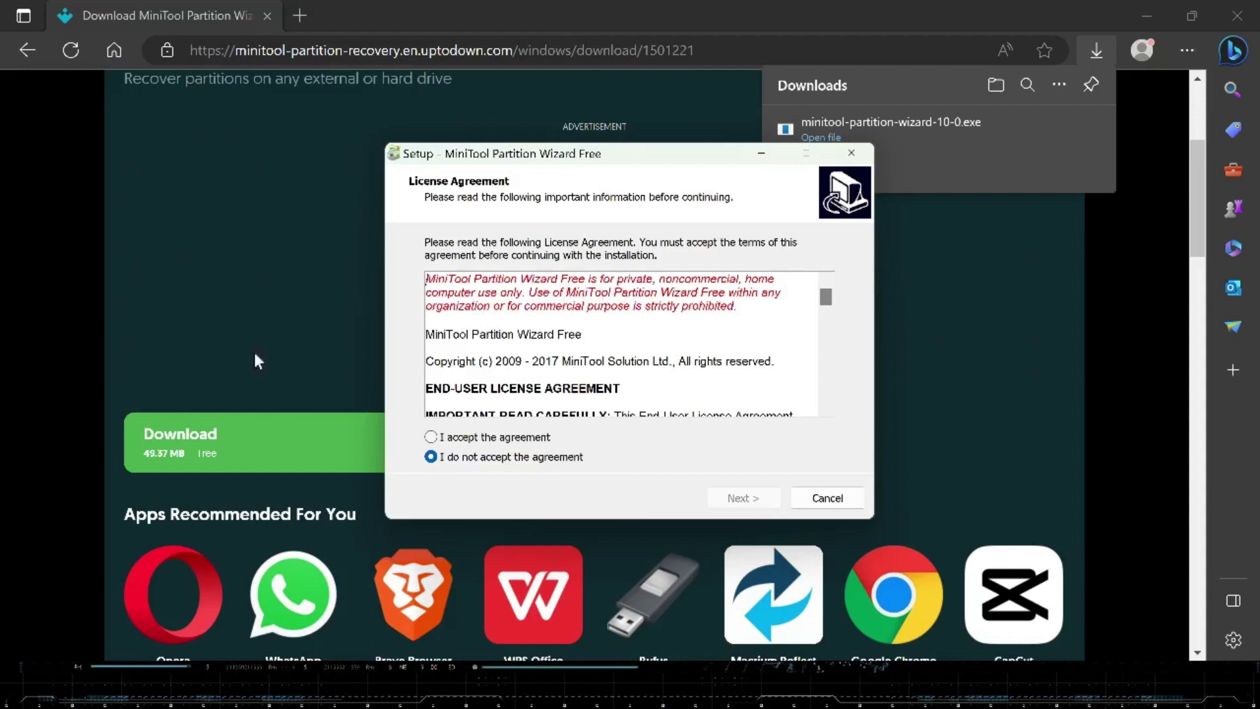
# - Accept the licence agreement and install MiniTool Partition Wizard Free with the default folders and a desktop shortcut
pyautogui.click(430, 438)
pyautogui.scroll(-1, 622, 343)
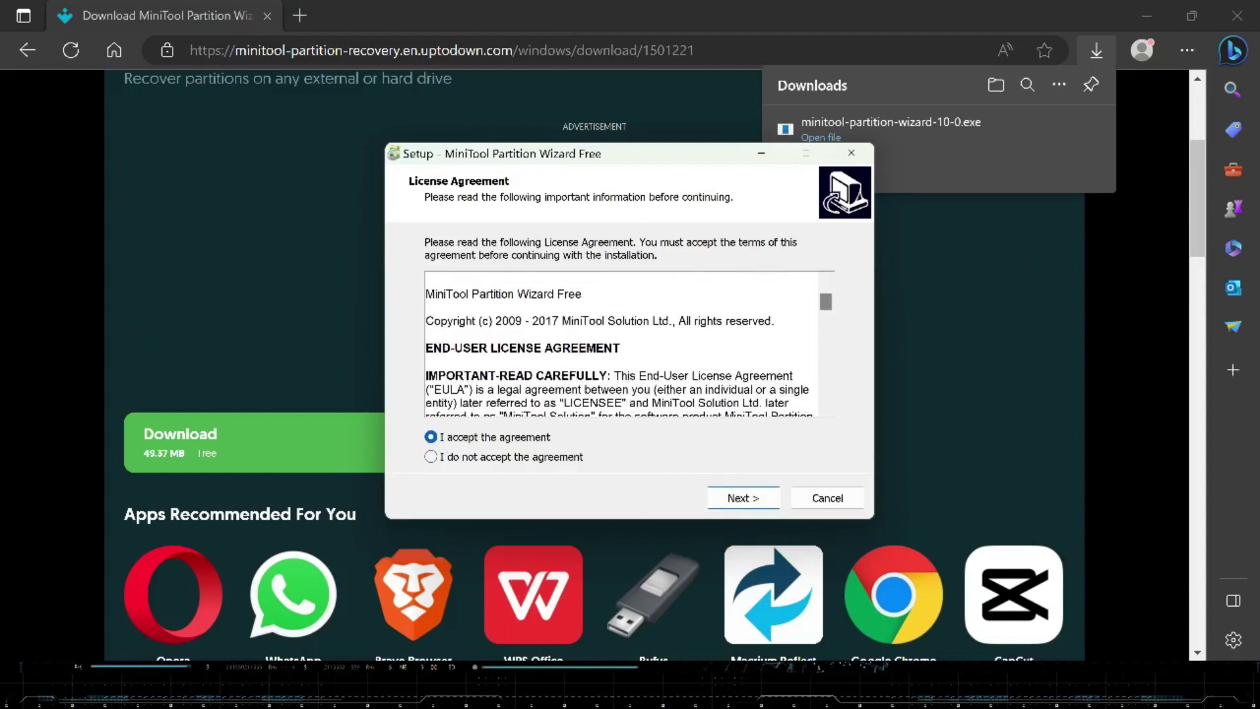
pyautogui.scroll(-1, 621, 343)
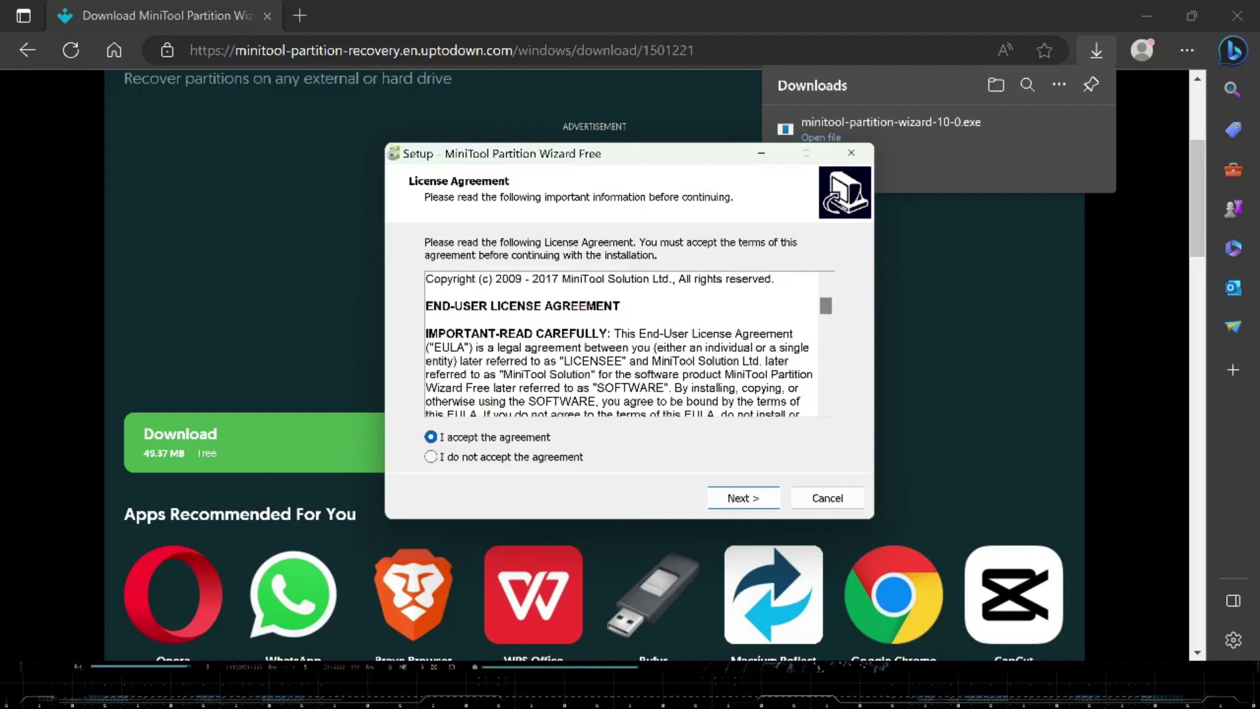
pyautogui.press('Return')
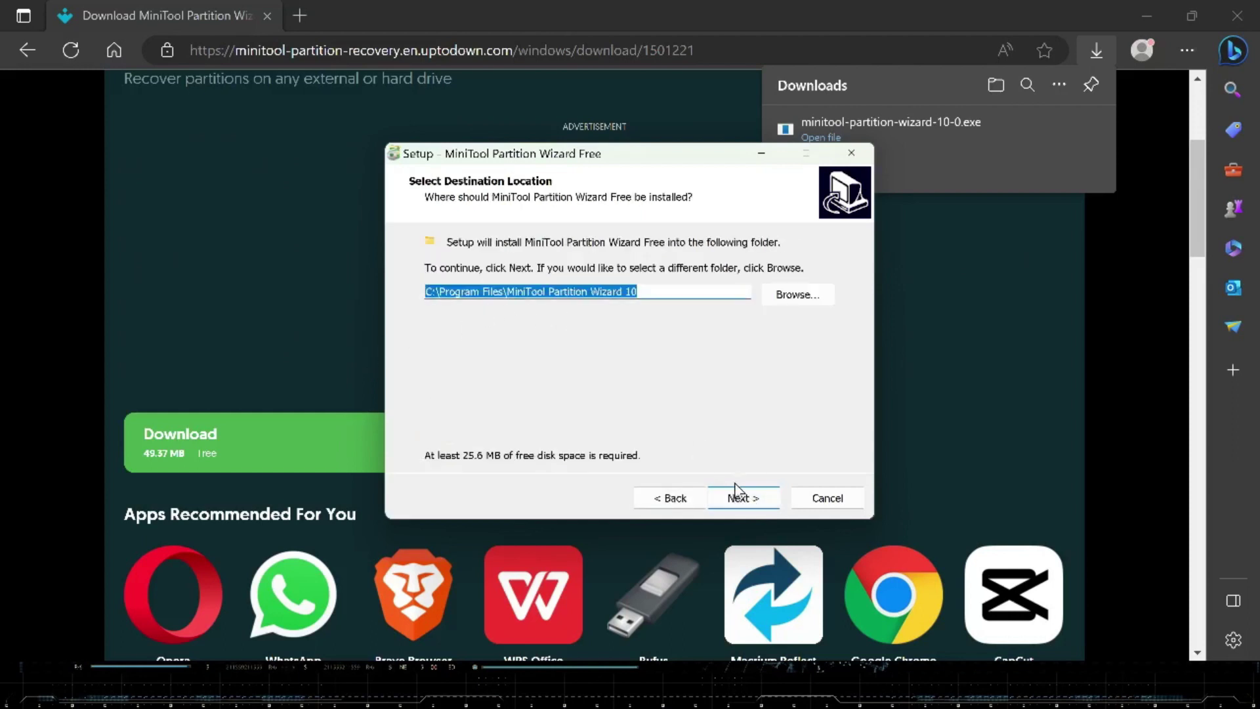
pyautogui.click(733, 500)
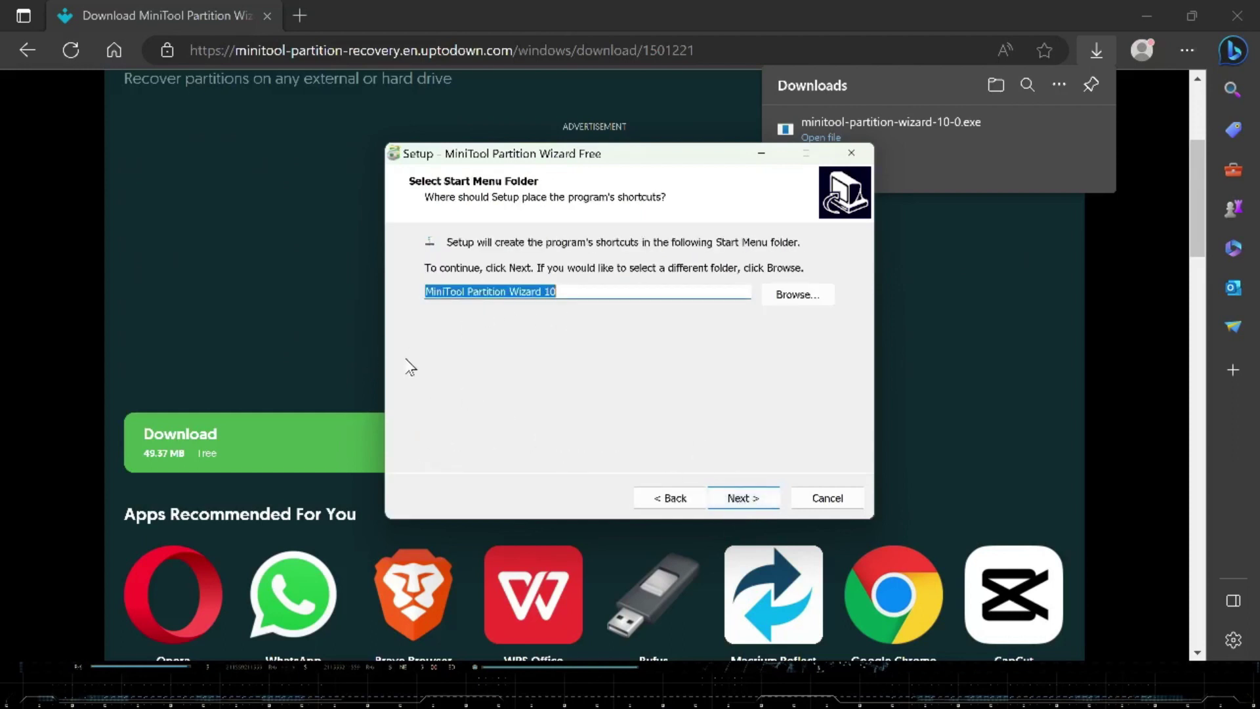
pyautogui.press('Return')
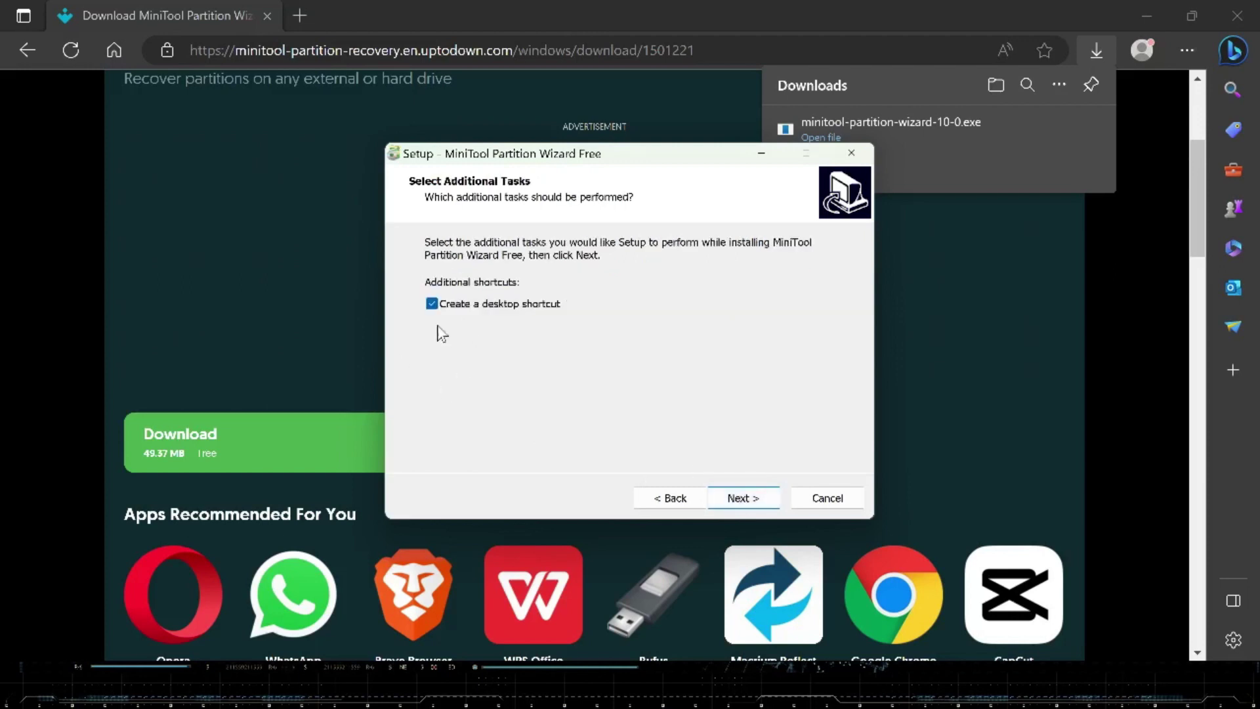
pyautogui.click(726, 500)
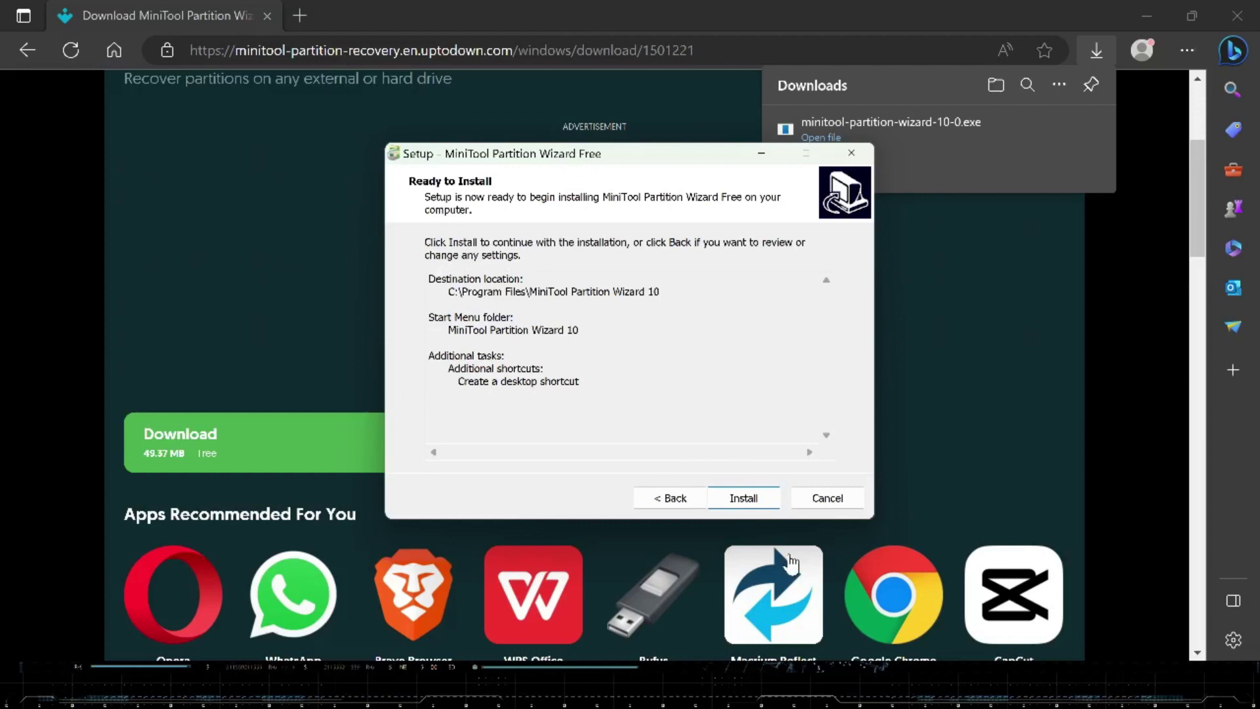
pyautogui.click(761, 503)
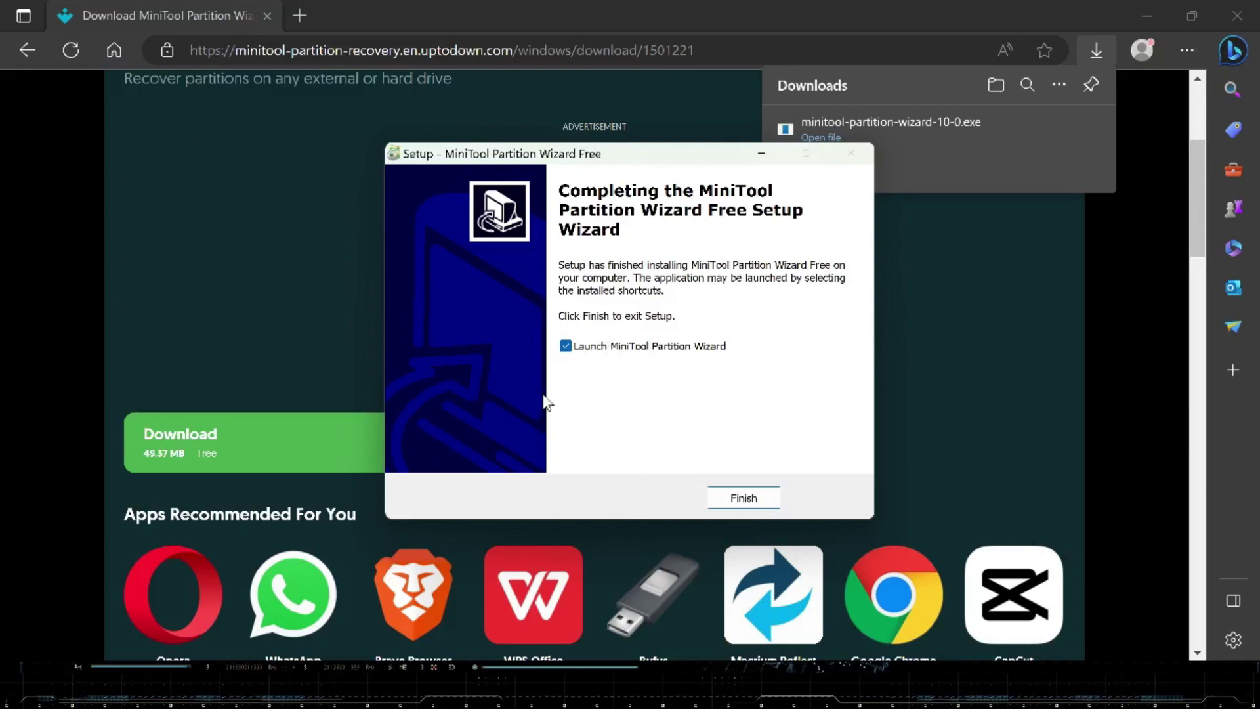
# - Finish the setup wizard and launch MiniTool Partition Wizard Free
pyautogui.click(728, 498)
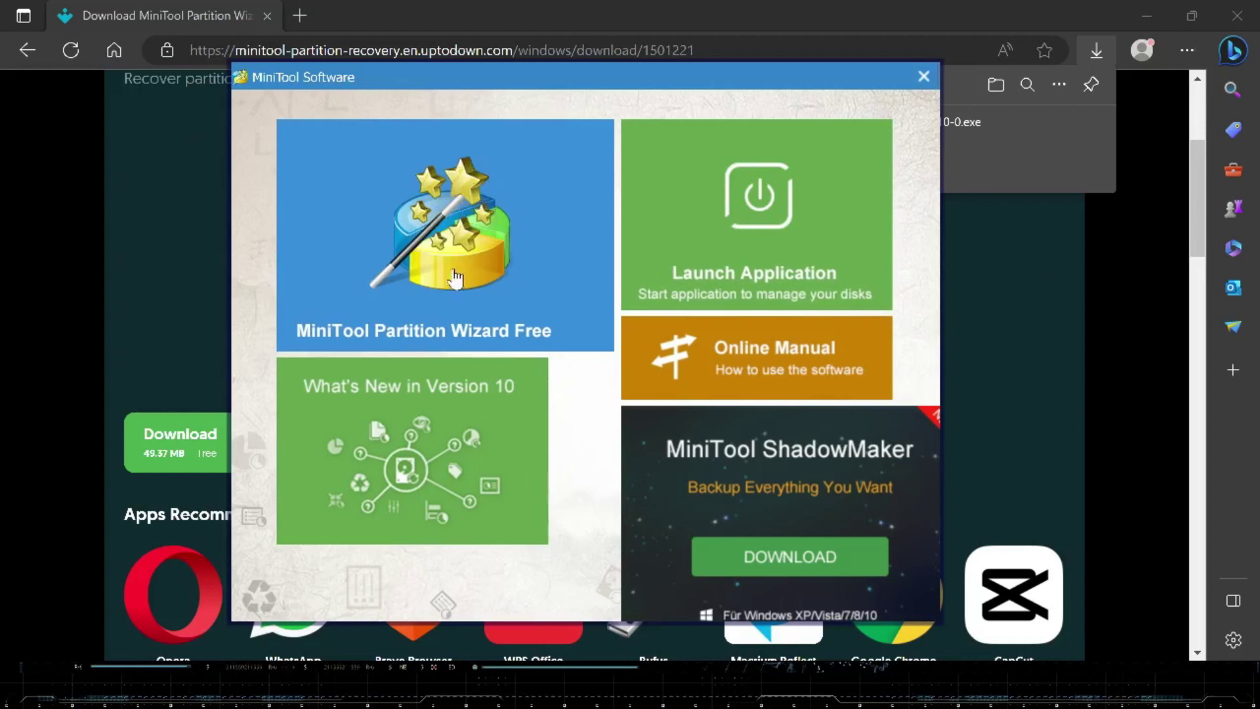
pyautogui.click(407, 256)
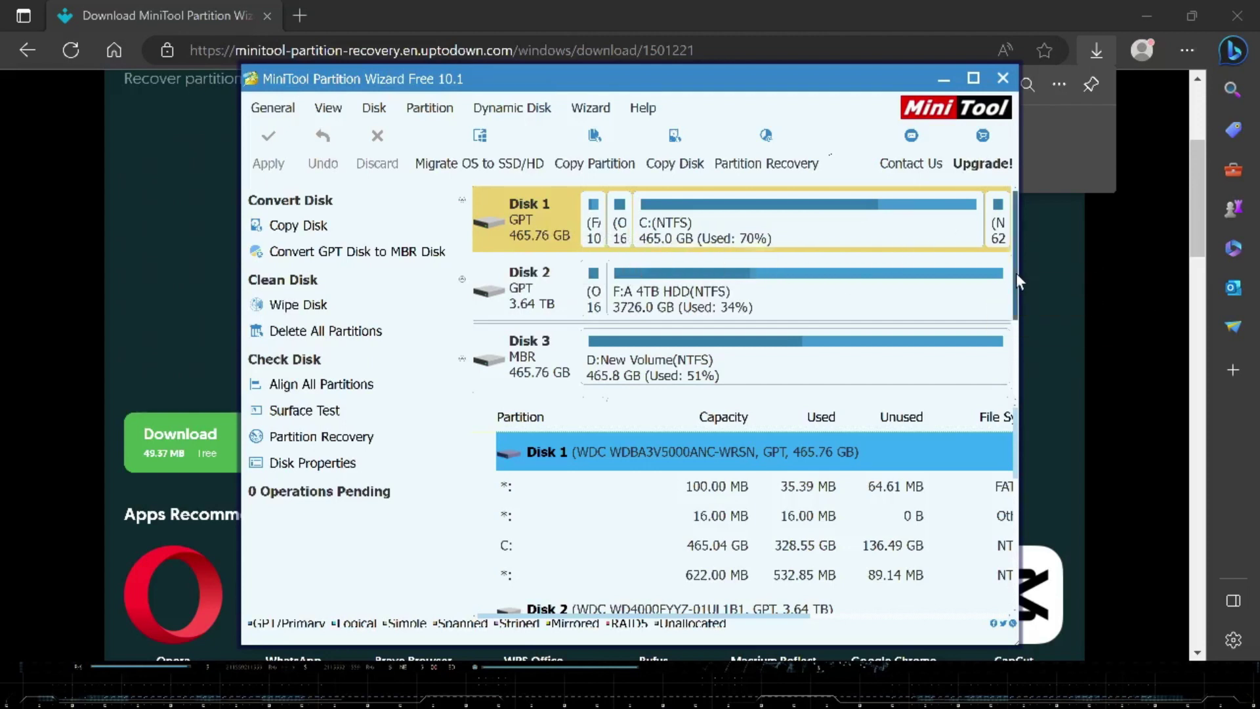
# - Examine the list of connected disks, comparing the entries for Disk 4 and the newly attached Disk 5
pyautogui.moveTo(1014, 269); pyautogui.dragTo(1009, 360)
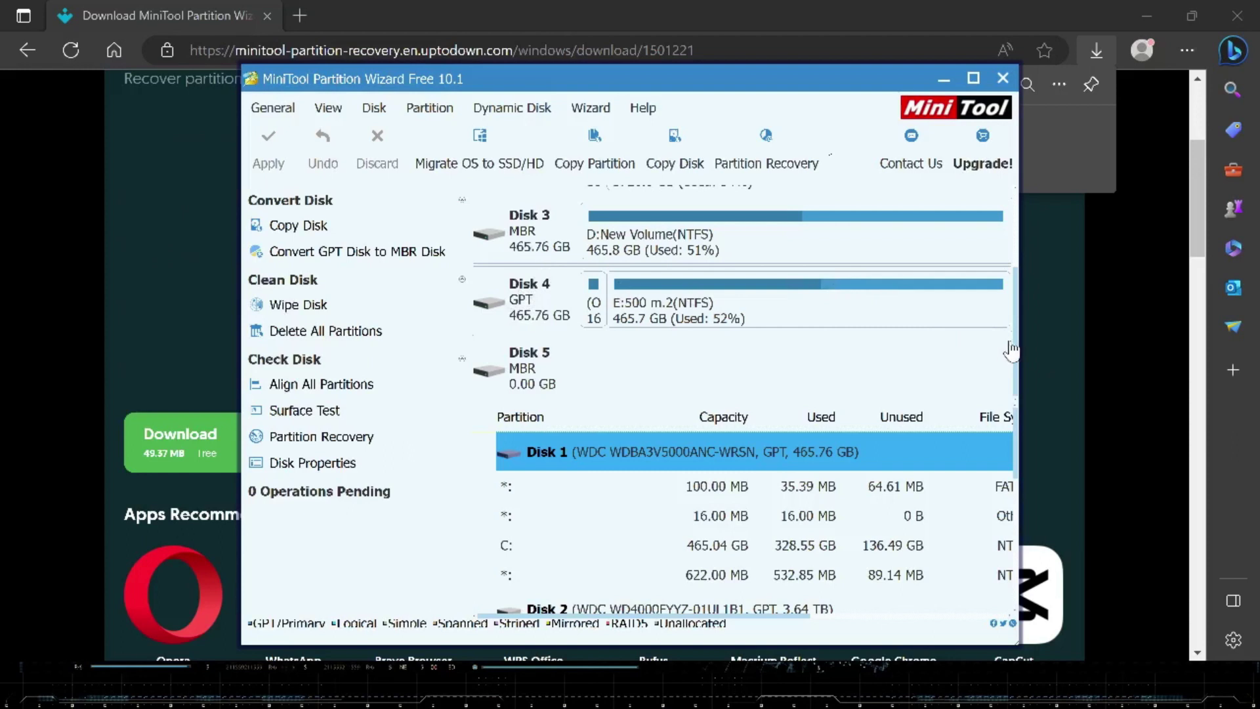
pyautogui.moveTo(1010, 351); pyautogui.dragTo(1013, 276)
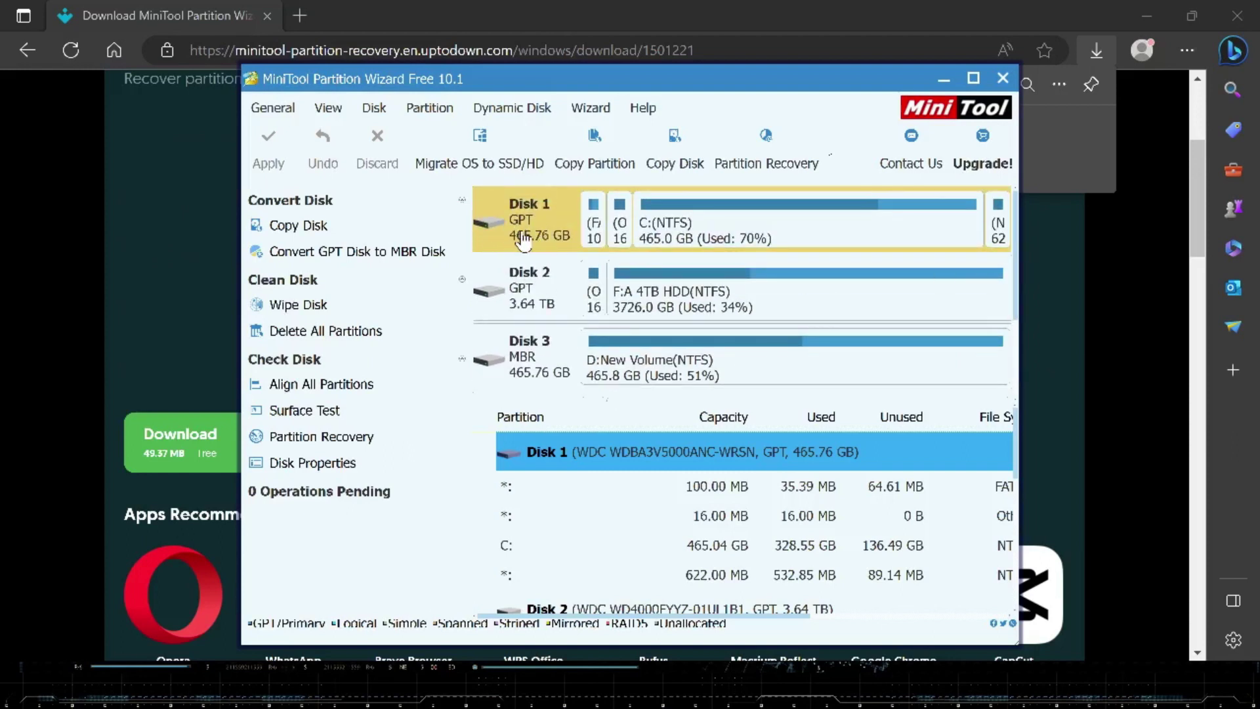
pyautogui.moveTo(1014, 280); pyautogui.dragTo(1015, 361)
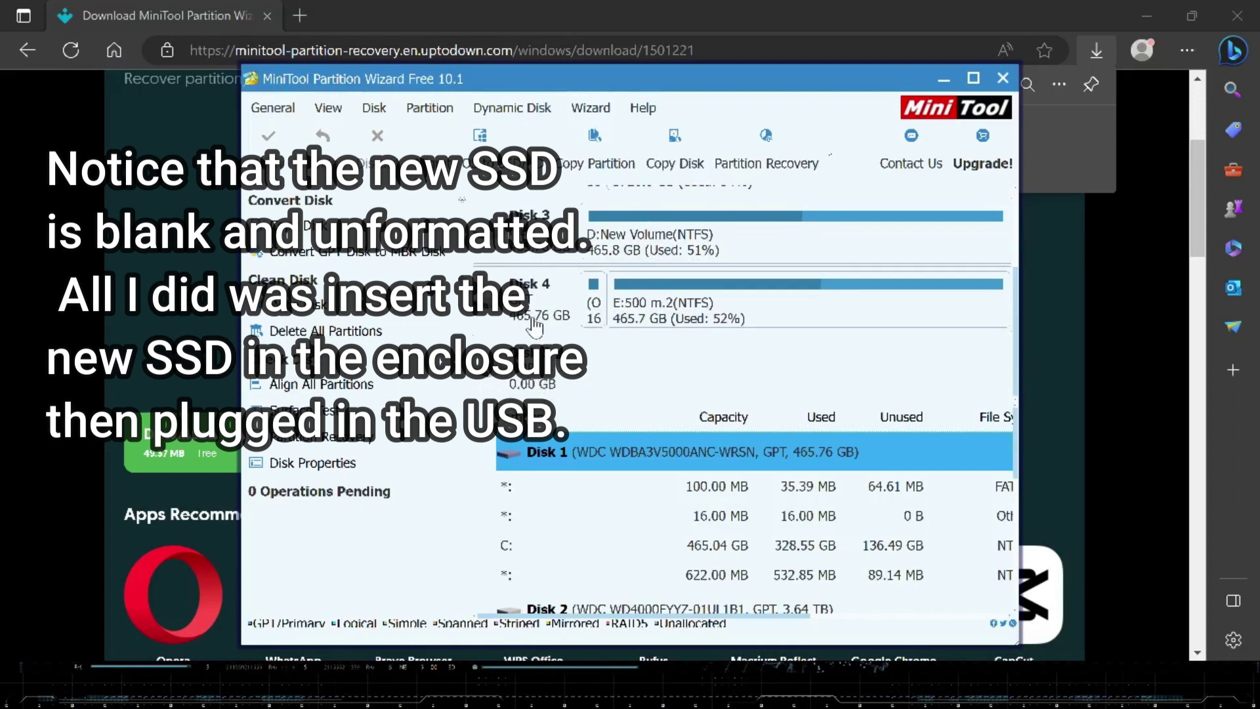
pyautogui.click(517, 378)
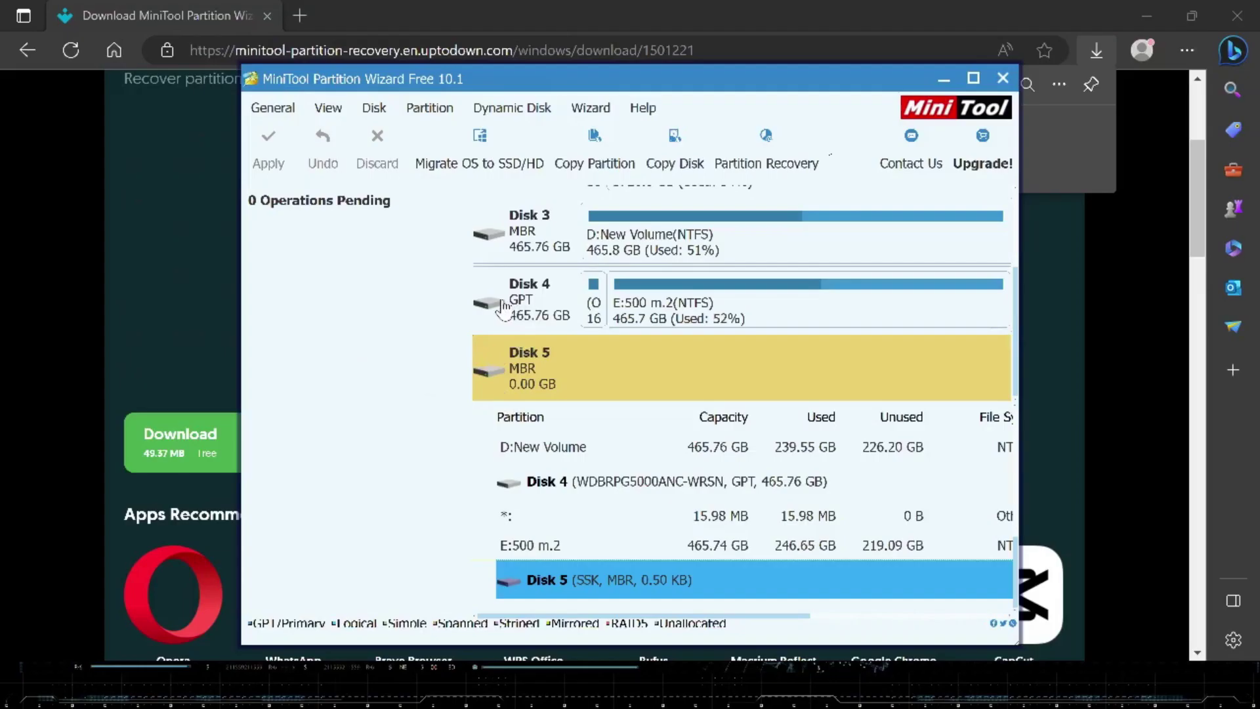
pyautogui.click(503, 307)
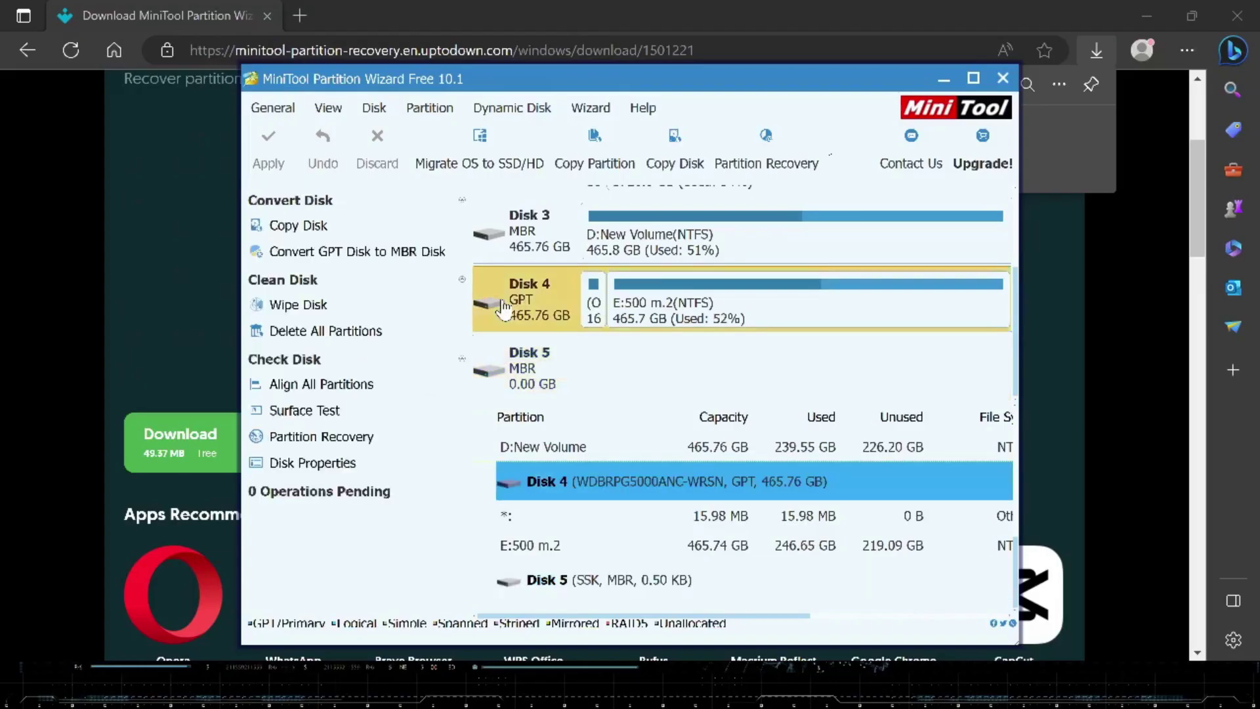
pyautogui.click(525, 372)
pyautogui.scroll(1, 281, 290)
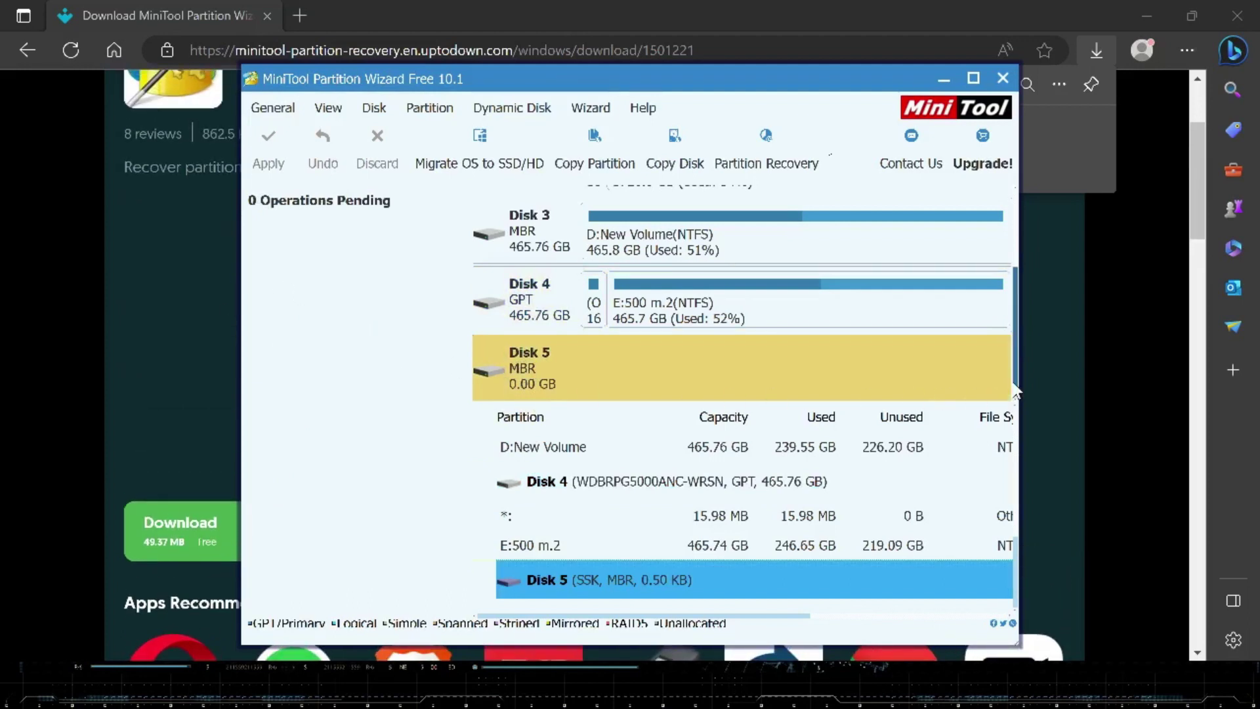
pyautogui.moveTo(1013, 382)
pyautogui.mouseDown()
pyautogui.moveTo(1010, 296)
pyautogui.moveTo(1006, 391)
pyautogui.mouseUp()
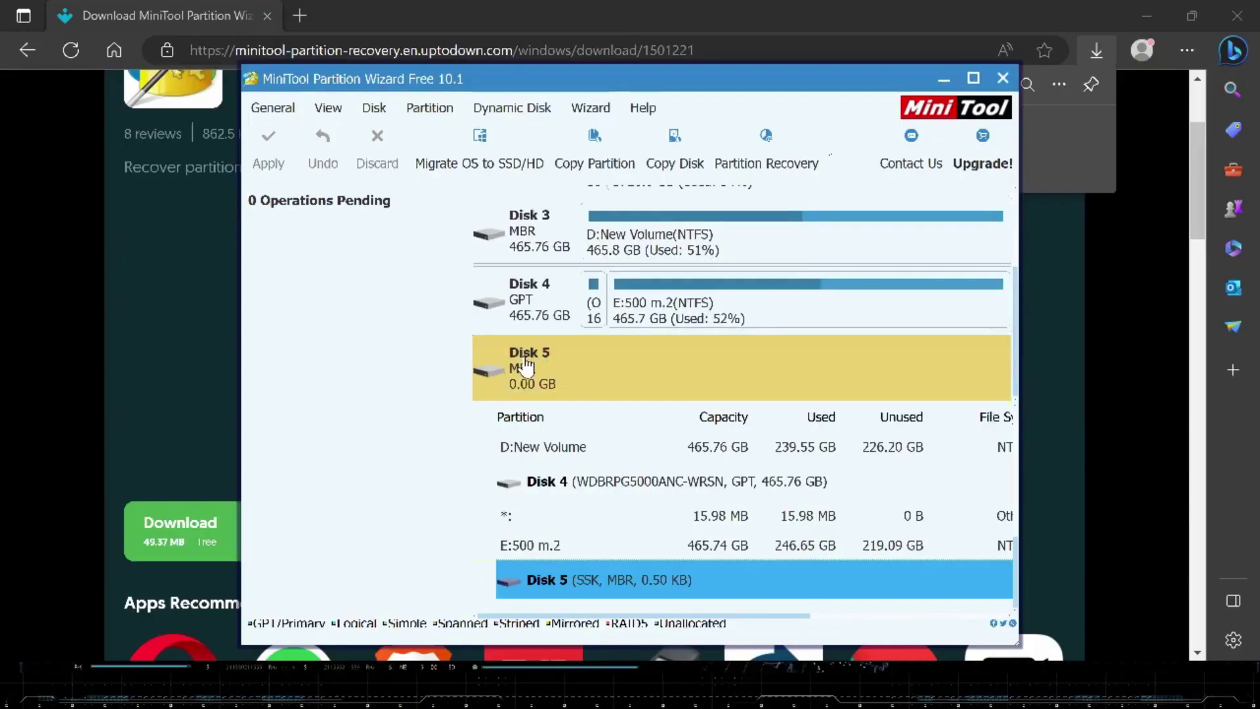
pyautogui.click(278, 115)
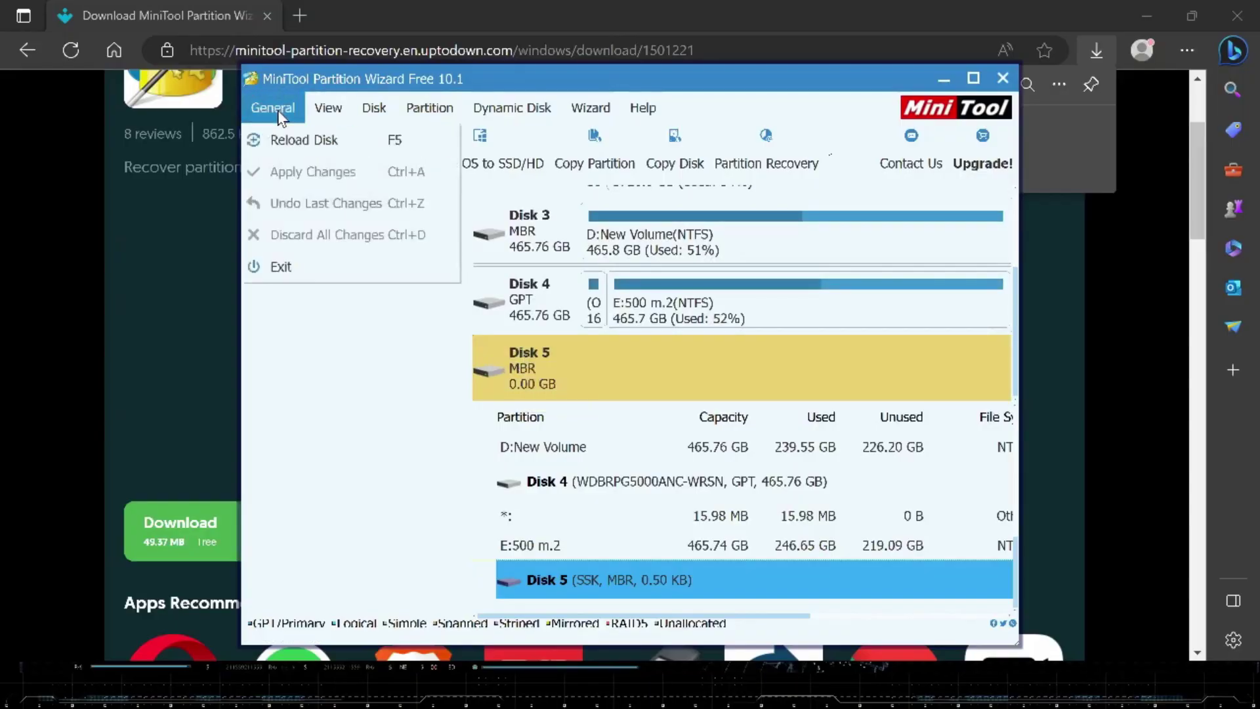
pyautogui.moveTo(315, 118)
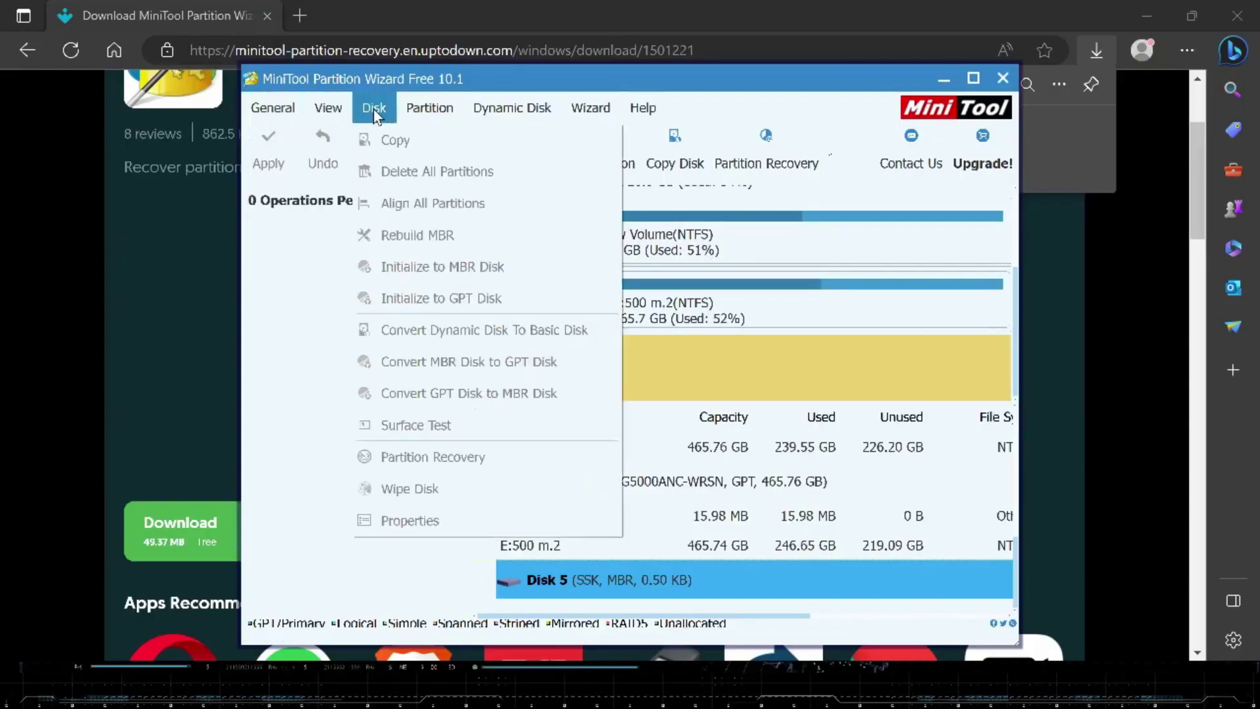
pyautogui.moveTo(412, 104)
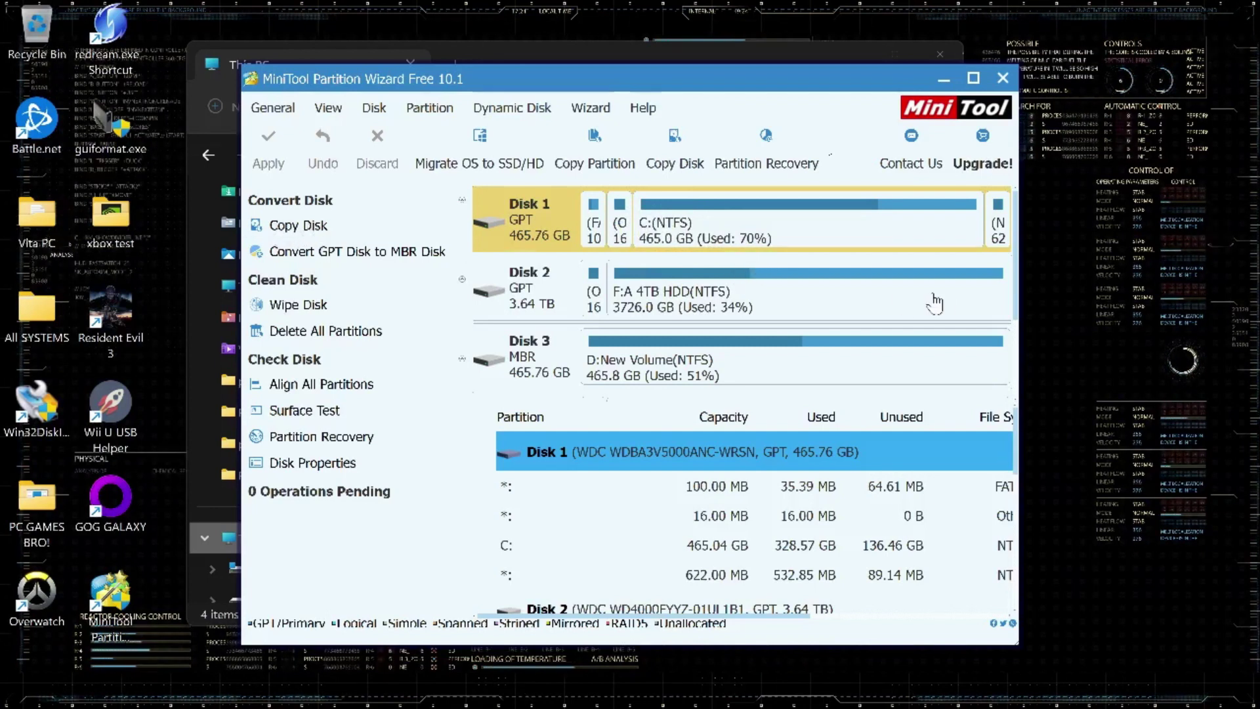
# - Copy Disk 1 to target Disk 5 (SSK), keeping the proposed copy options and partition layout, and apply the pending operation
pyautogui.click(307, 227)
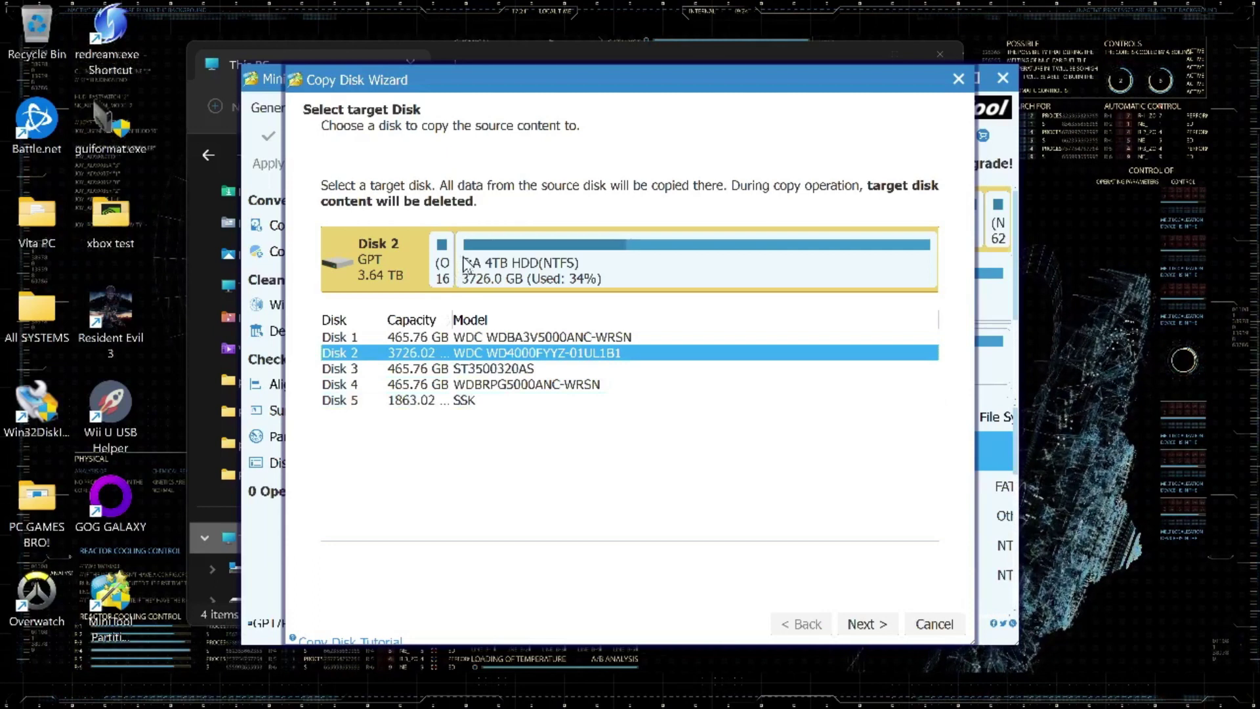
pyautogui.click(435, 402)
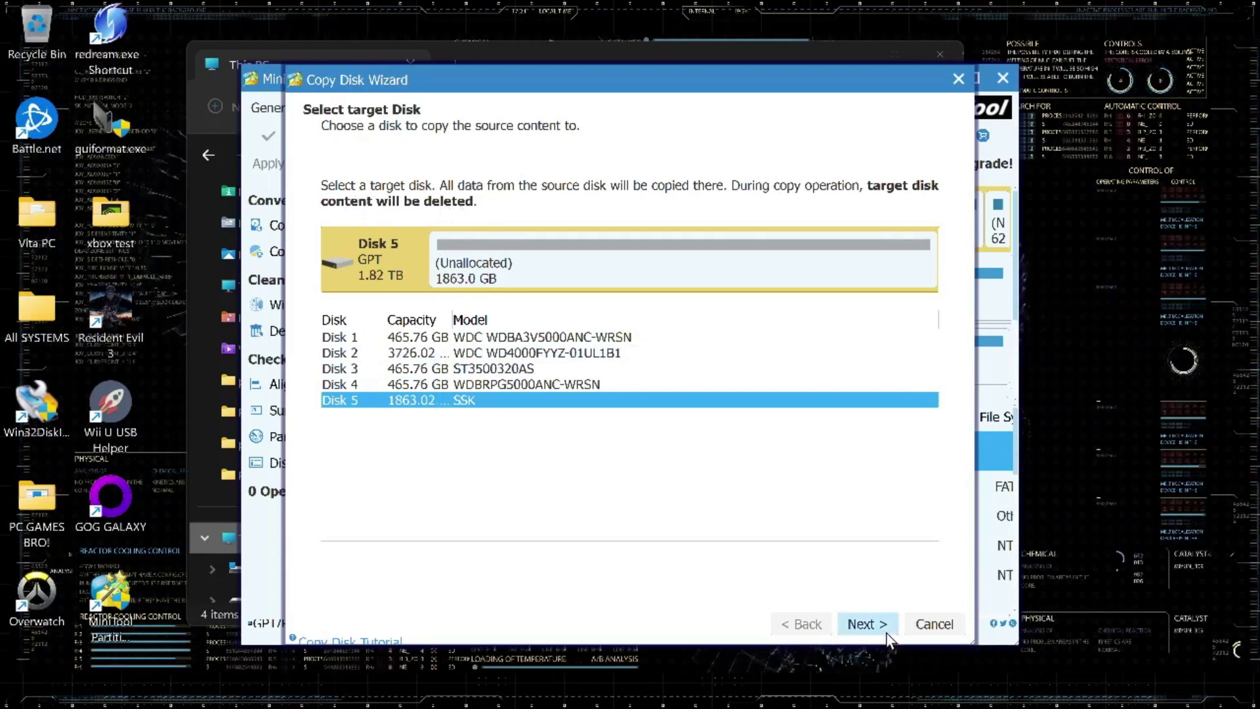
pyautogui.click(866, 625)
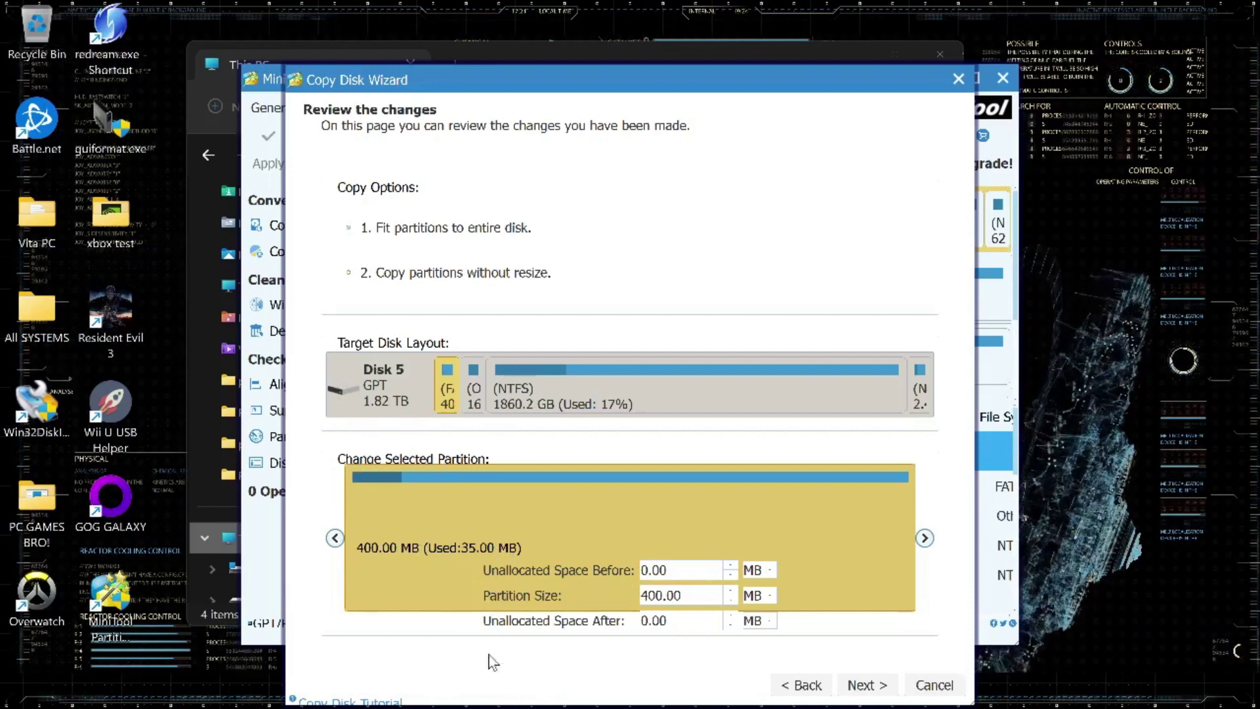
pyautogui.click(862, 684)
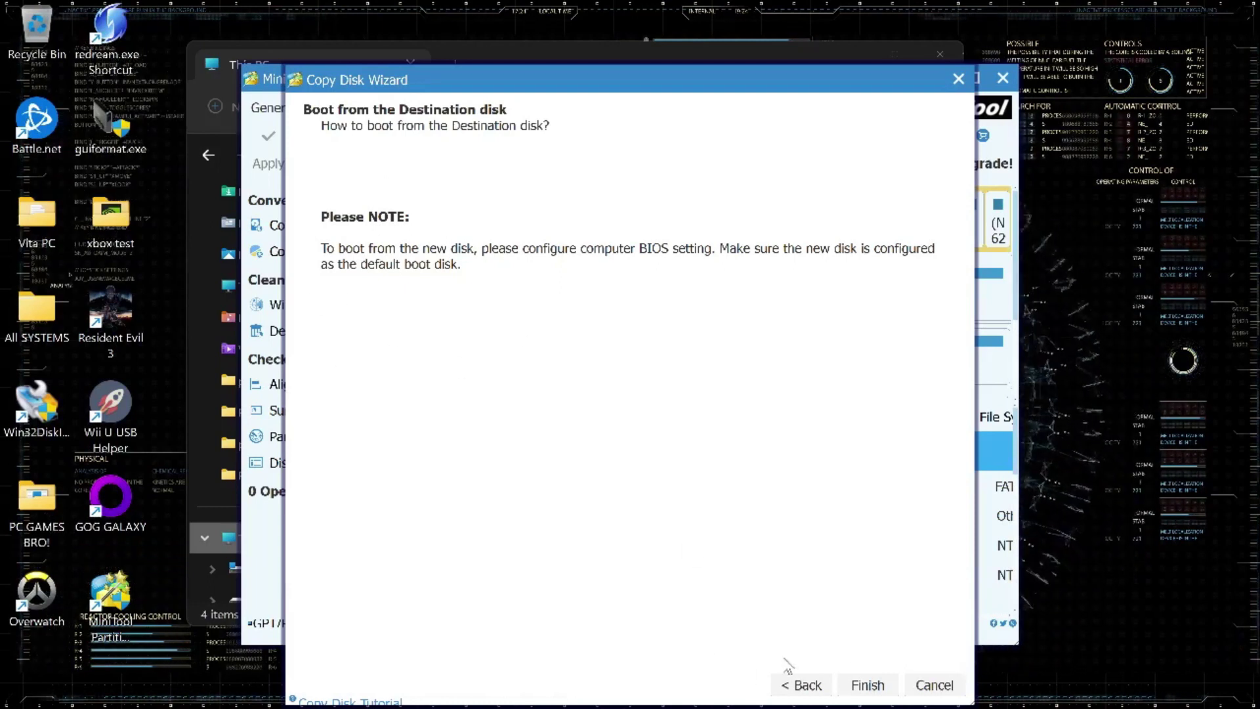
pyautogui.click(865, 684)
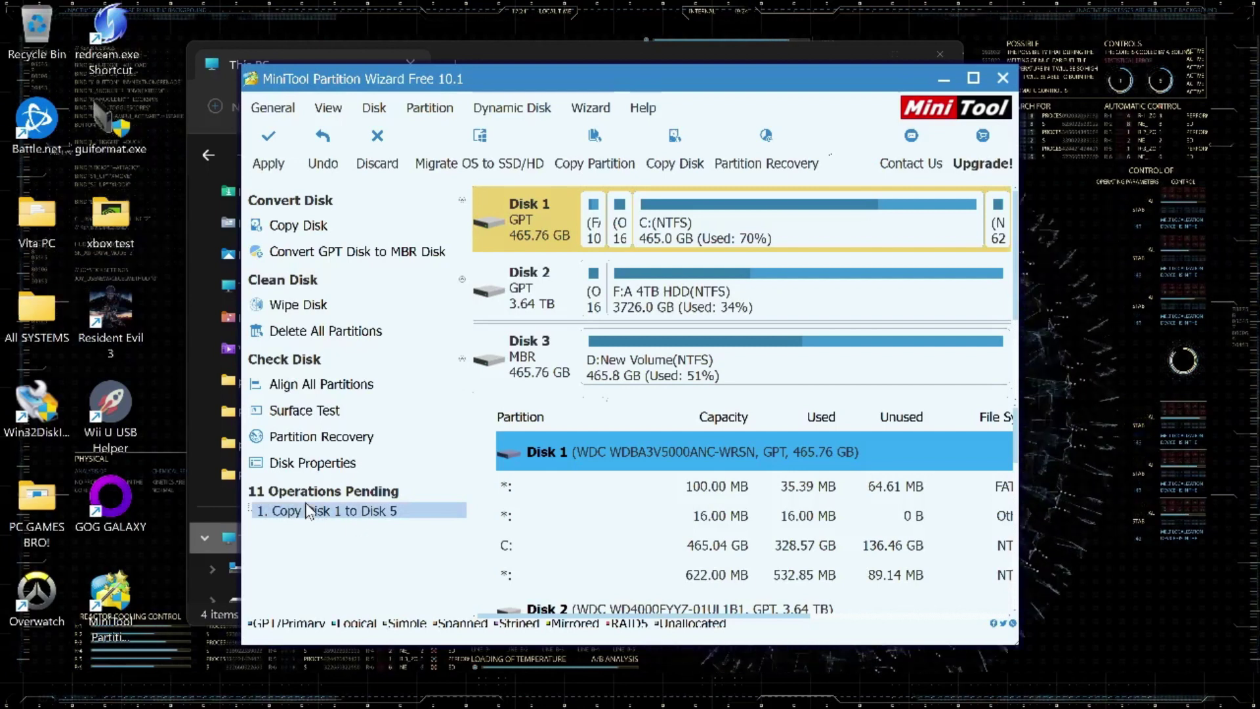
pyautogui.click(270, 161)
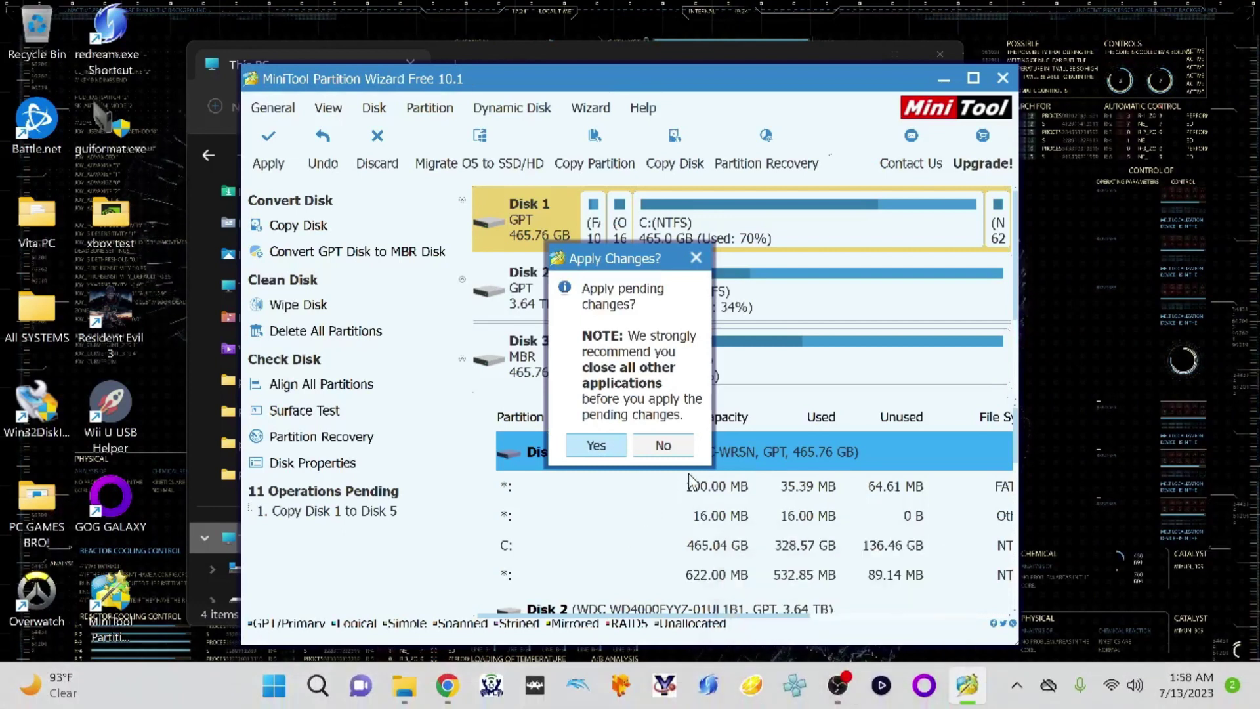
pyautogui.click(607, 448)
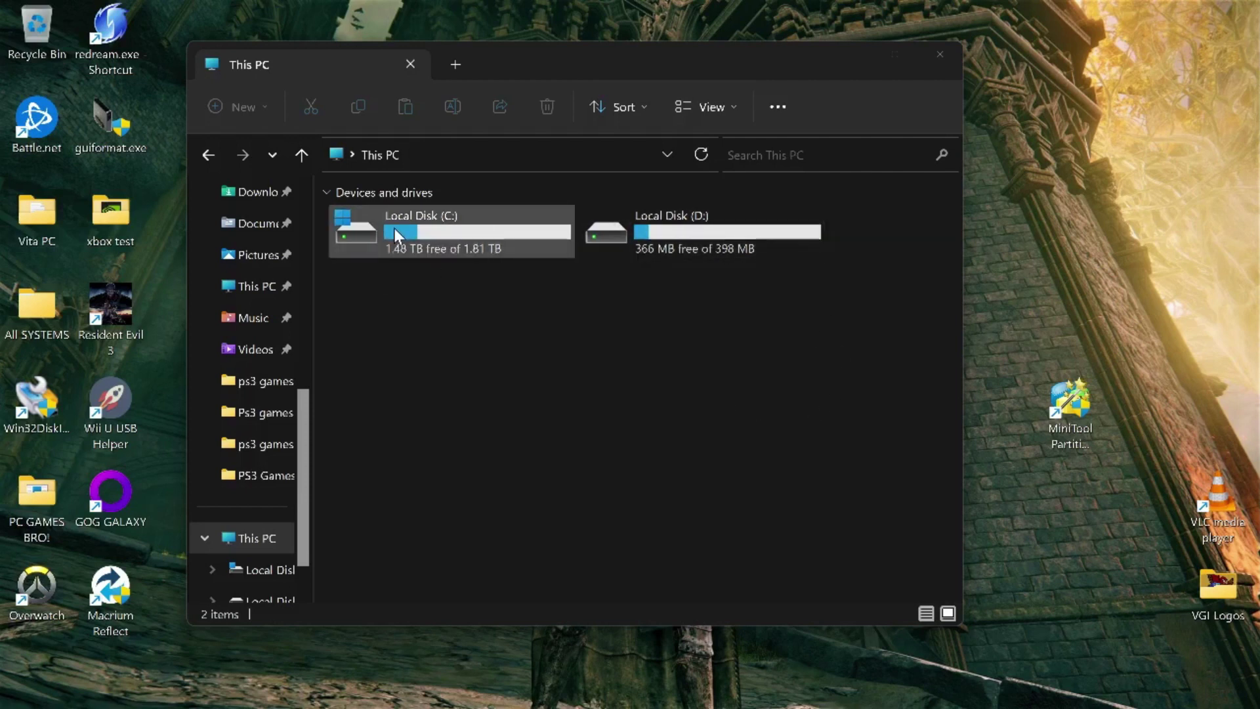
# - Open the Local Disk (D:) drive from This PC to check its contents
pyautogui.doubleClick(660, 239)
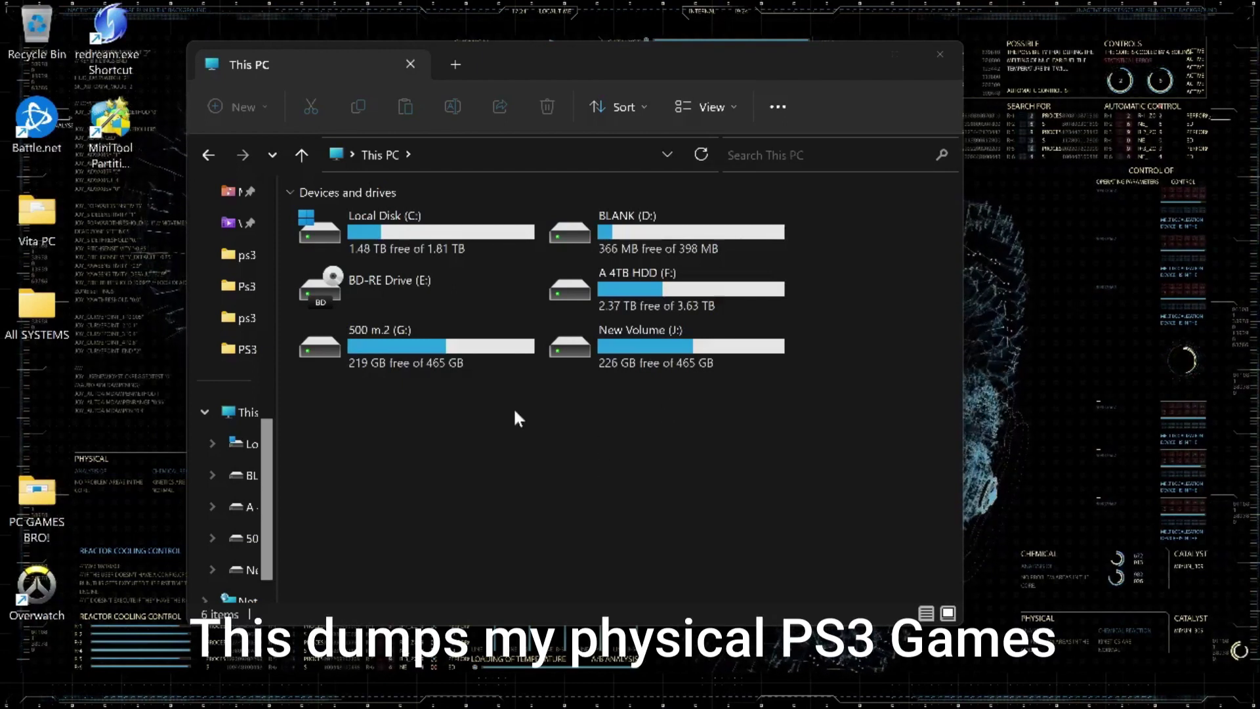
# - Look through the drives in Computer Management's Disk Management, view the commands available for the New Volume (J:) partition, and close the window
pyautogui.press('super')
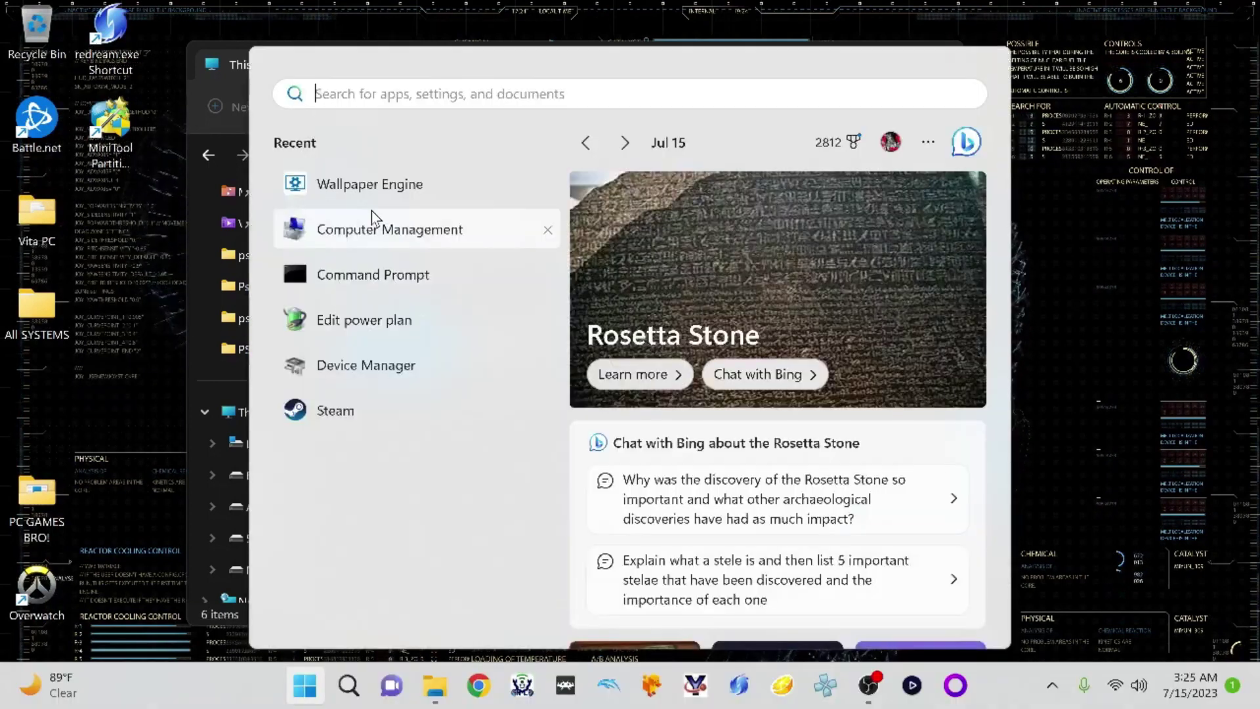
pyautogui.click(383, 229)
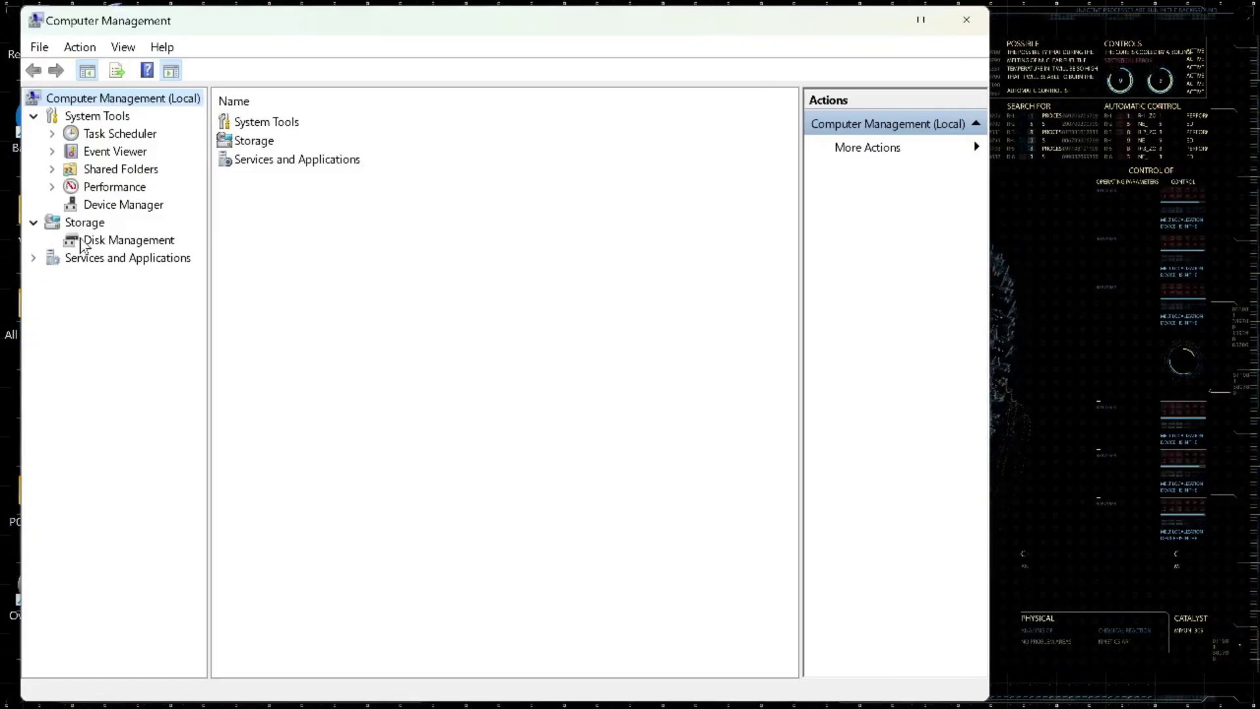
pyautogui.click(82, 245)
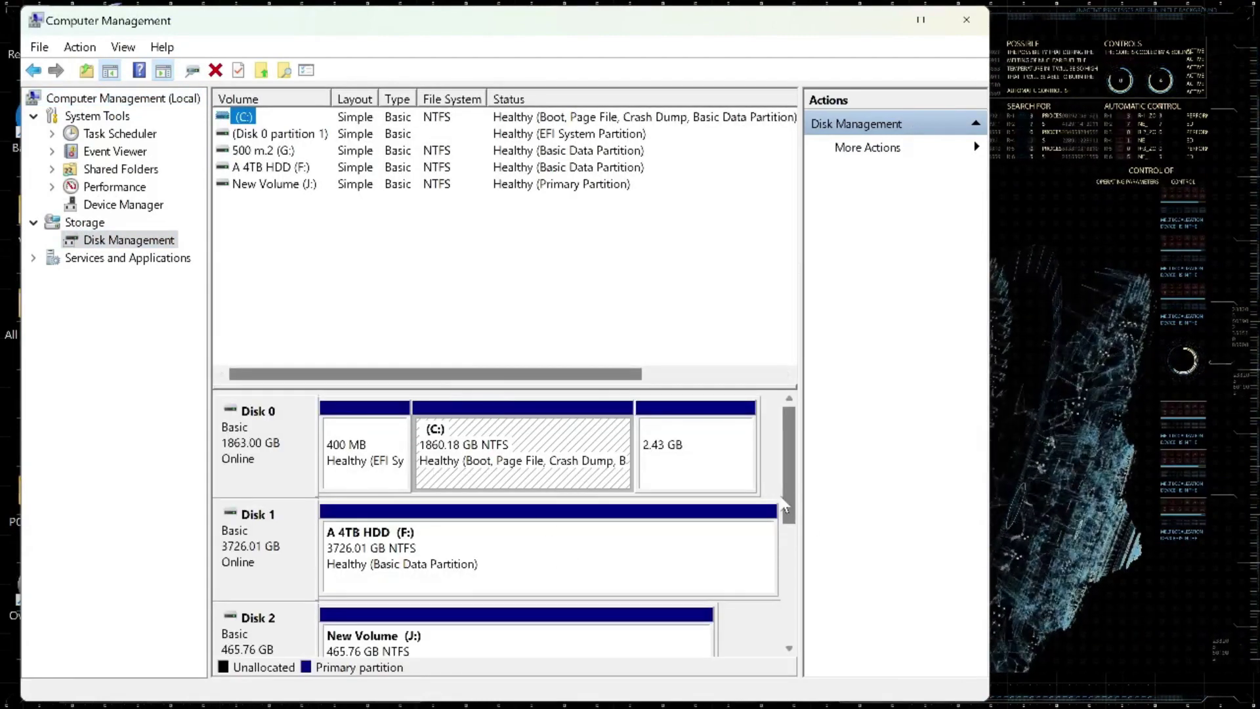
pyautogui.moveTo(788, 489); pyautogui.dragTo(807, 526)
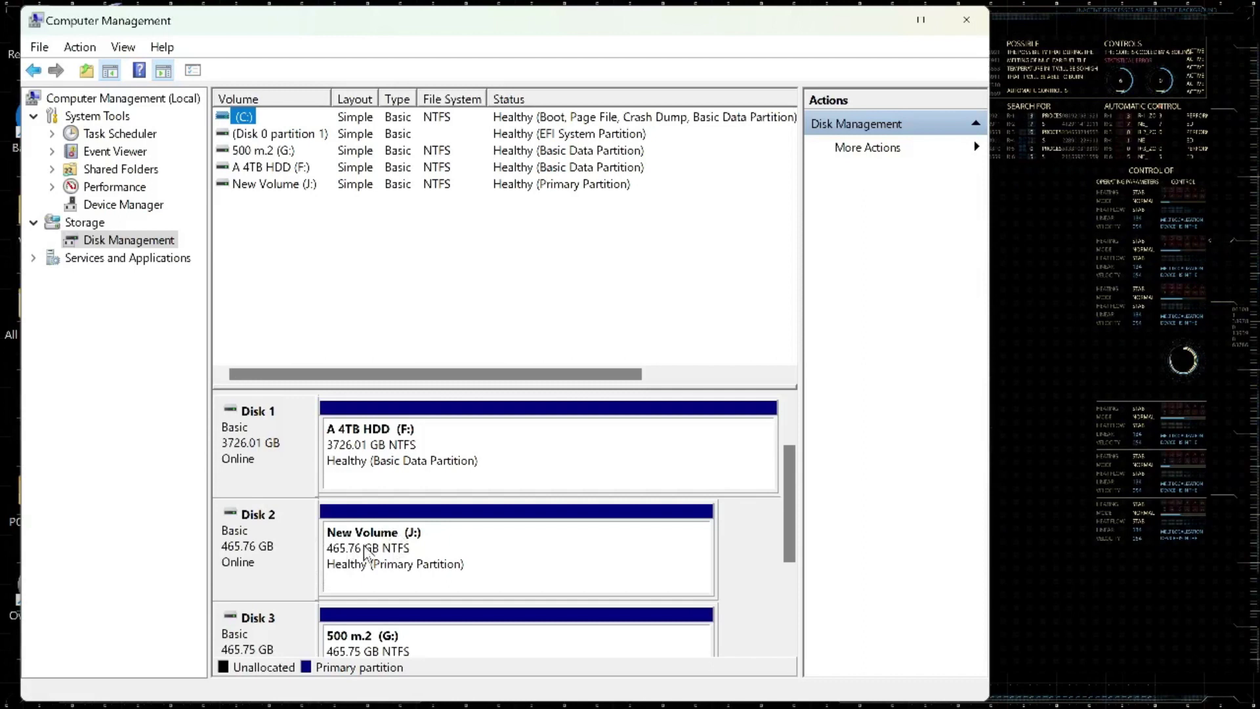
pyautogui.rightClick(510, 529)
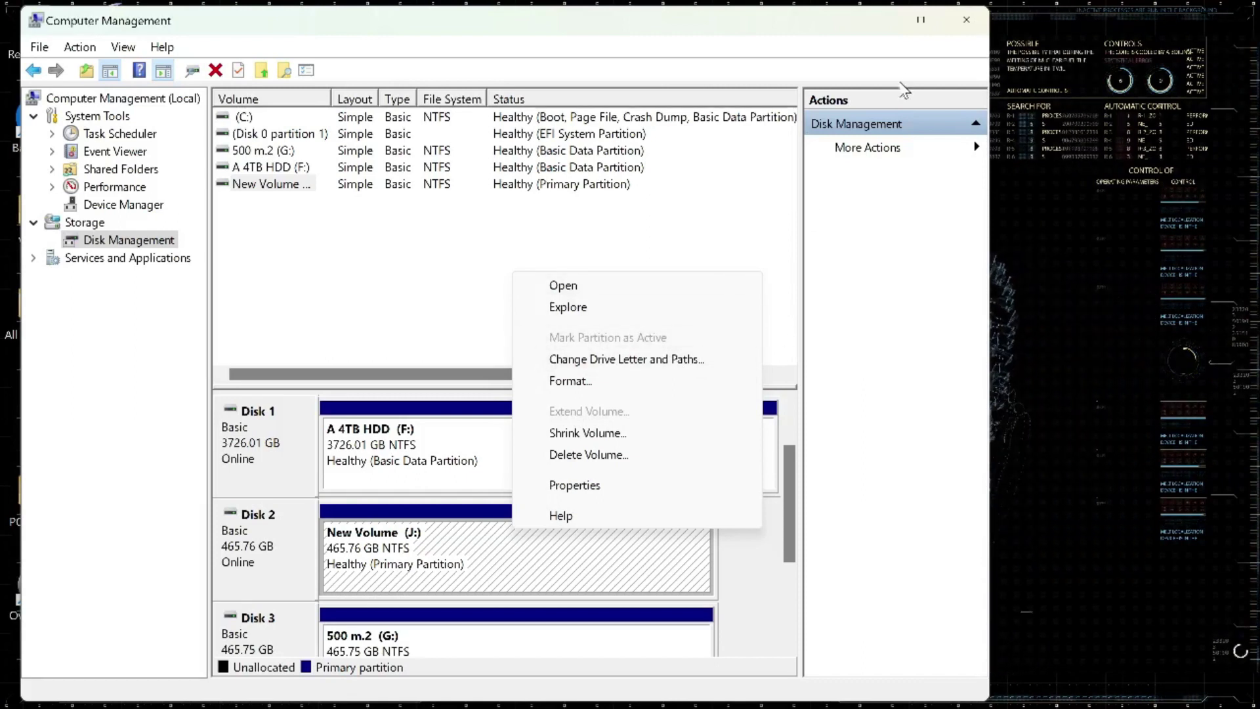
pyautogui.click(965, 23)
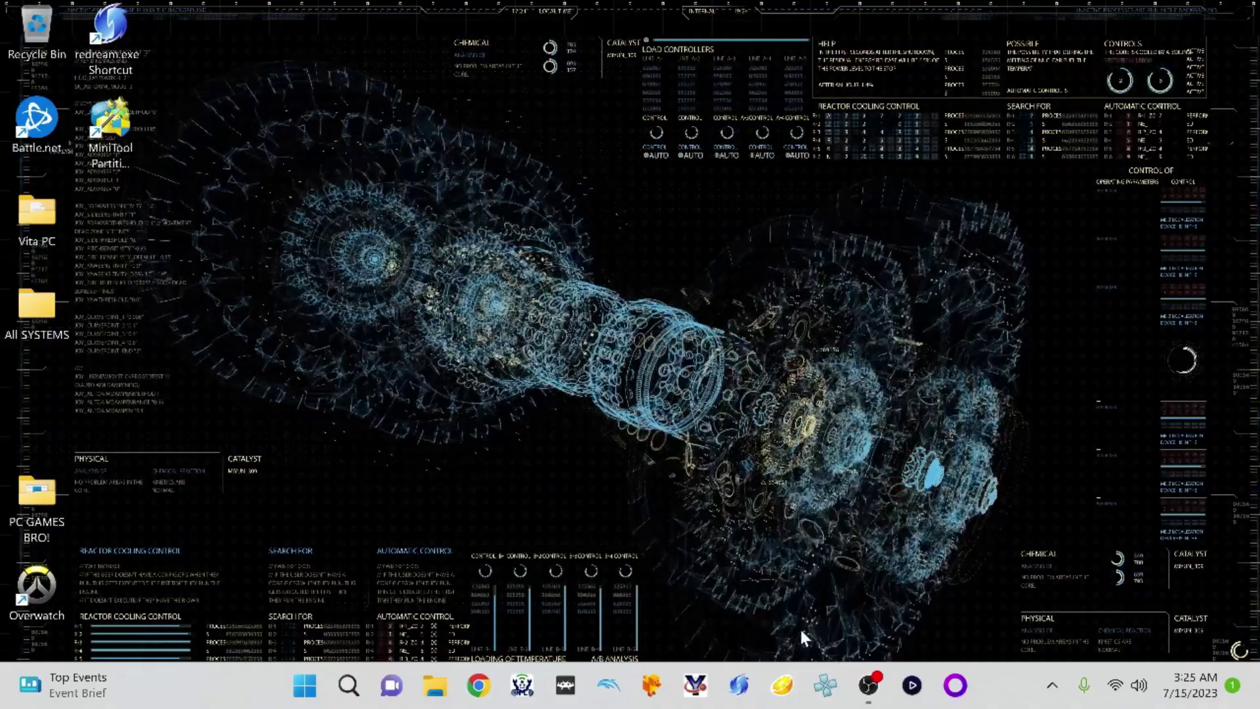